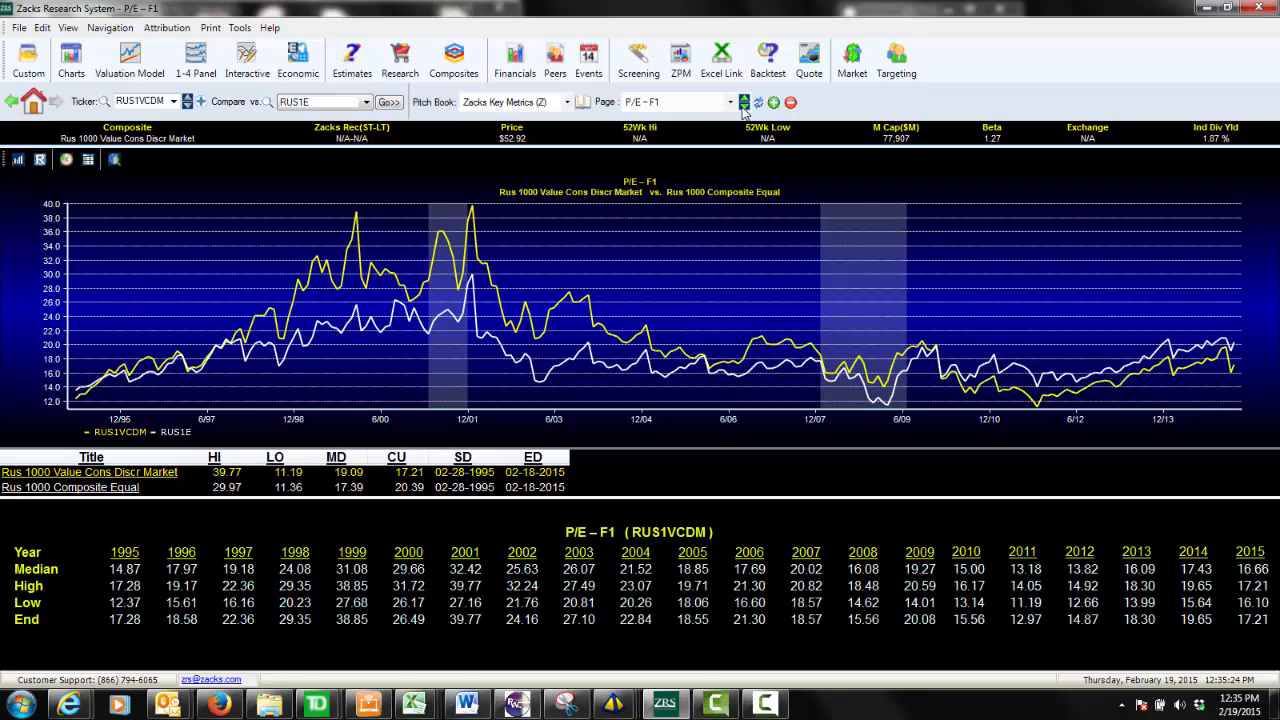
Page through the Zacks Key Metrics charts for RUS1VCDM, from P/E - F1 through Price / Sales to Pre-Tax Margin TTM %.
left_click(743, 106)
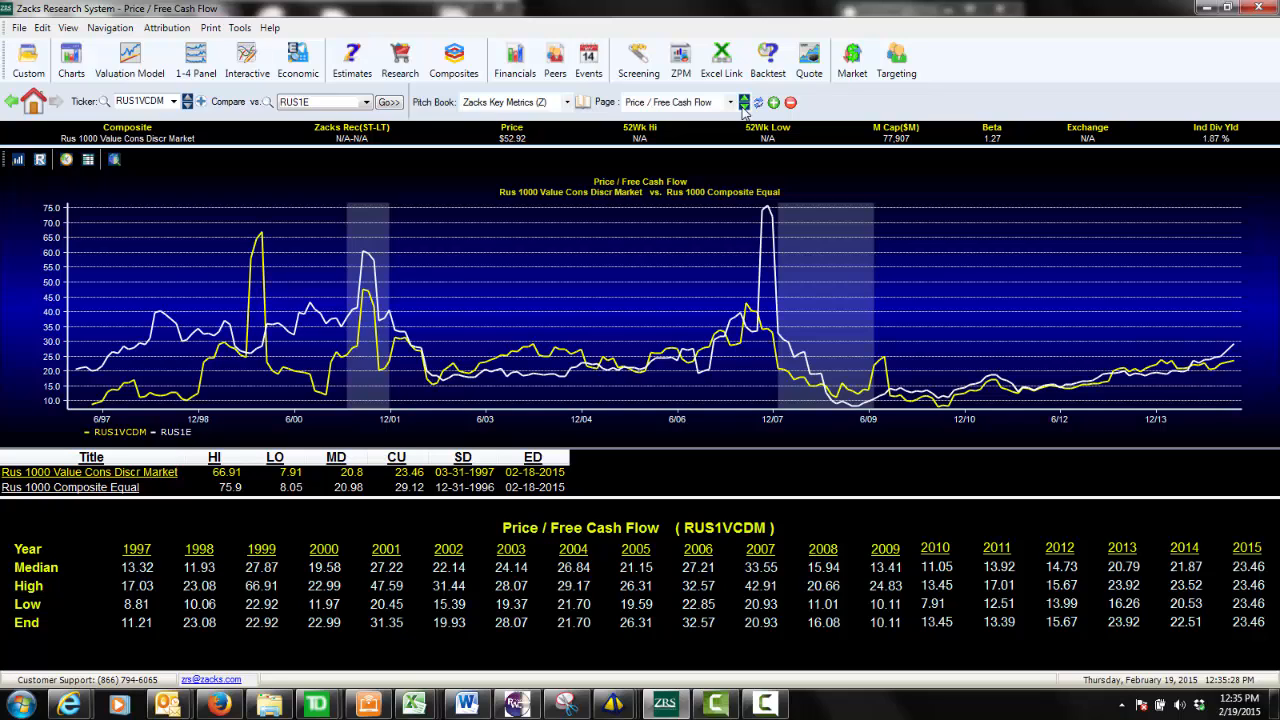
left_click(743, 106)
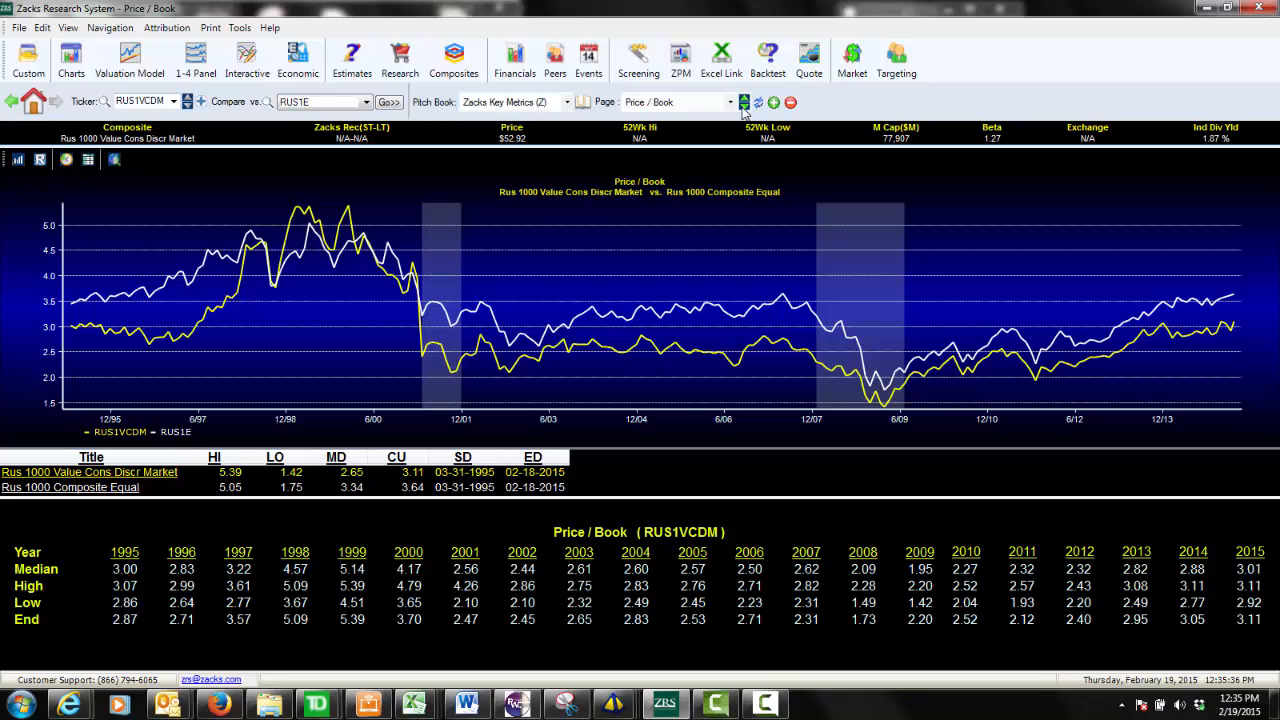
left_click(743, 106)
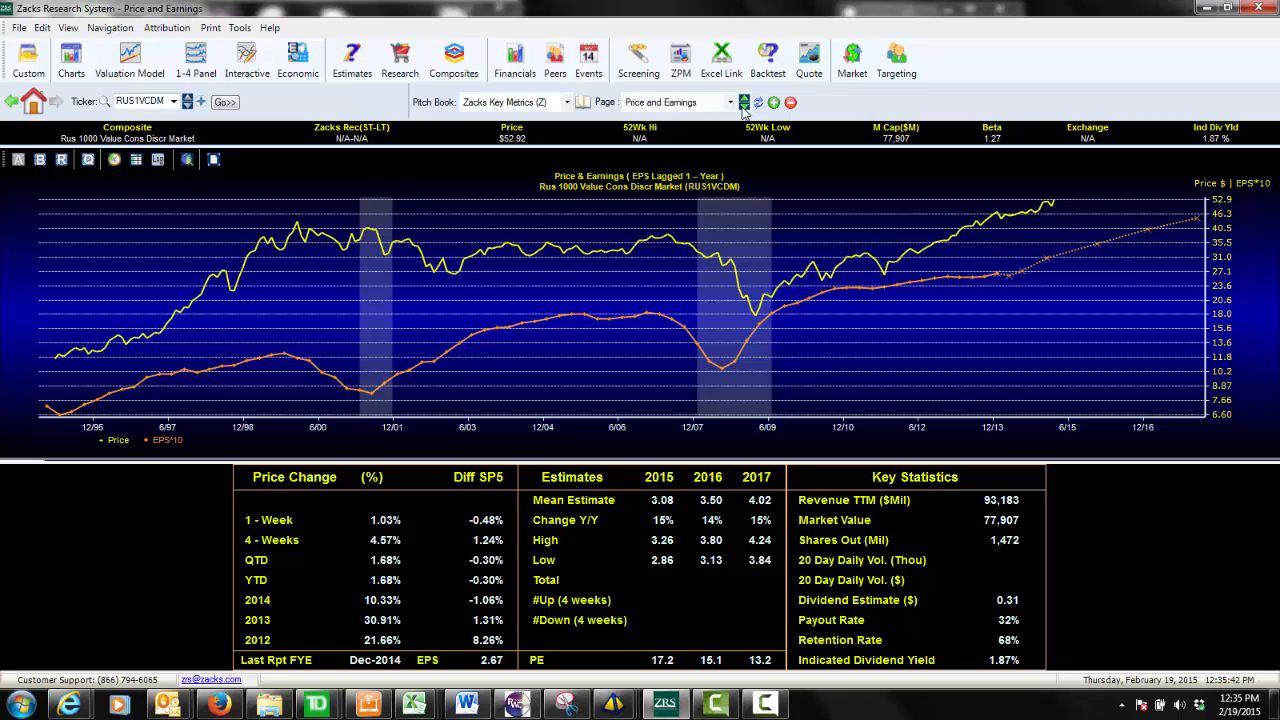
left_click(743, 106)
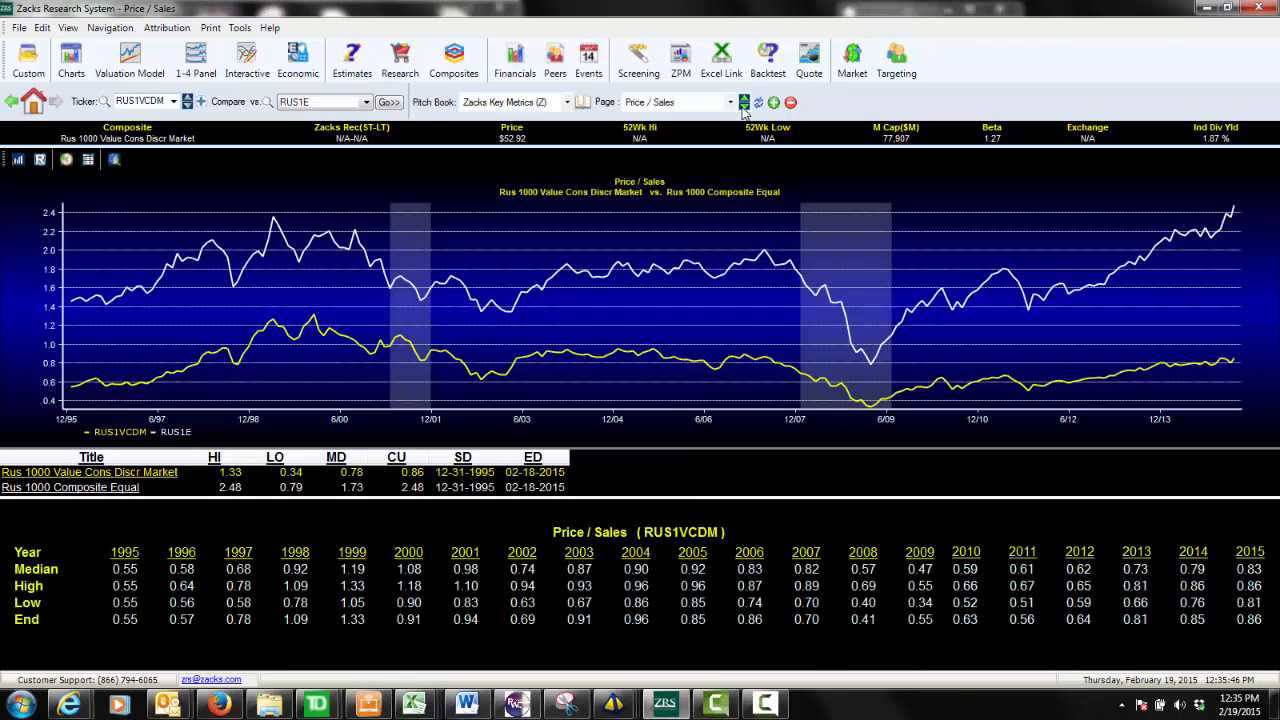
left_click(743, 106)
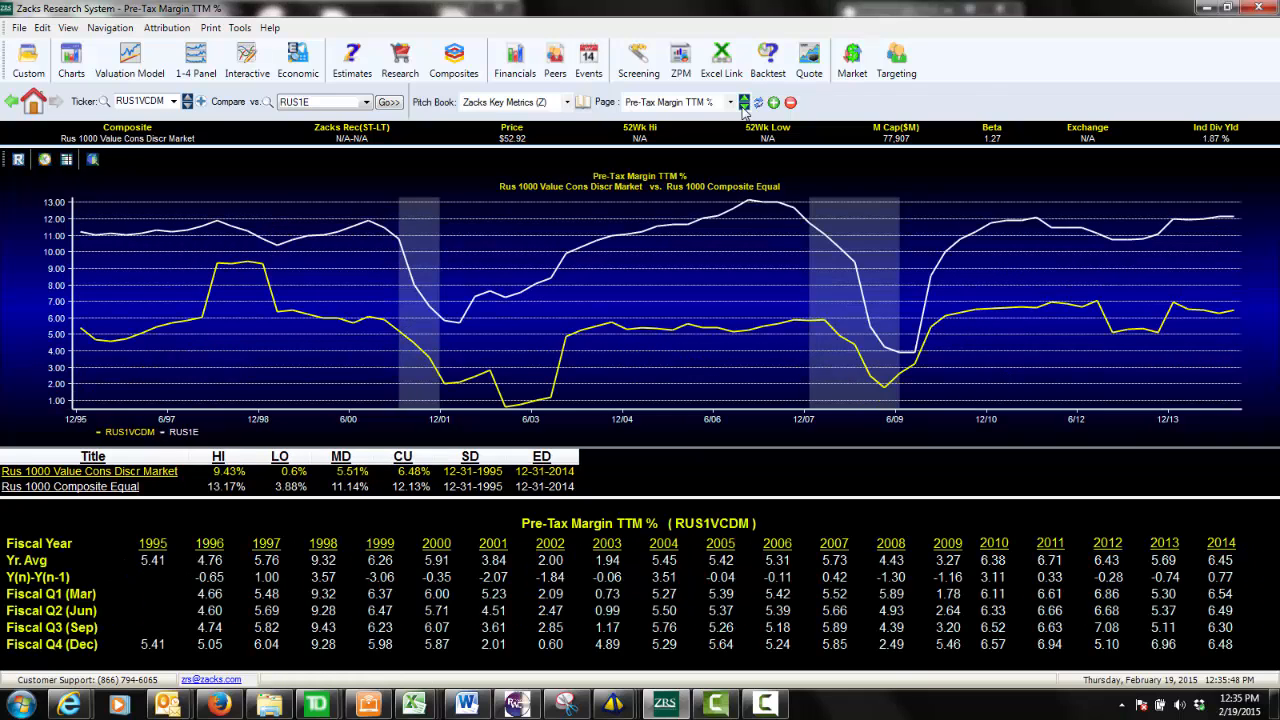
Display the Valuation Model for RUS1VCDM, followed by its summary standardized Cash Flow Analysis.
left_click(128, 62)
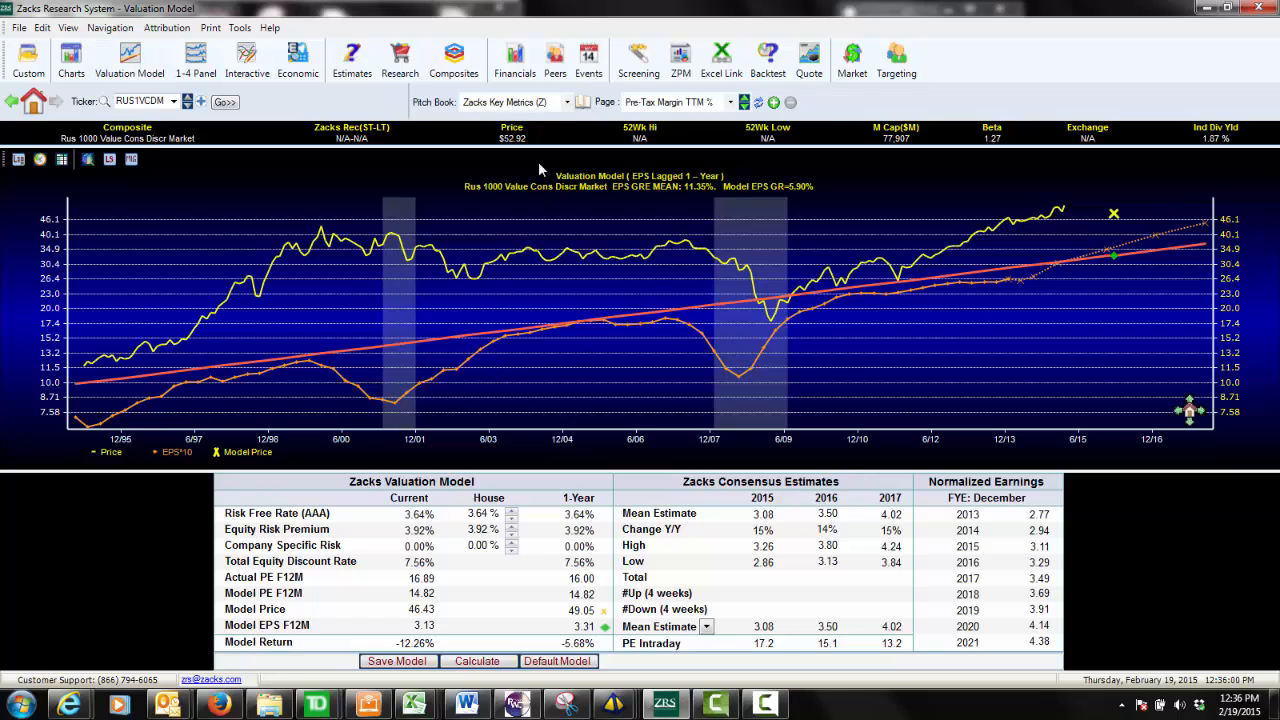
left_click(513, 76)
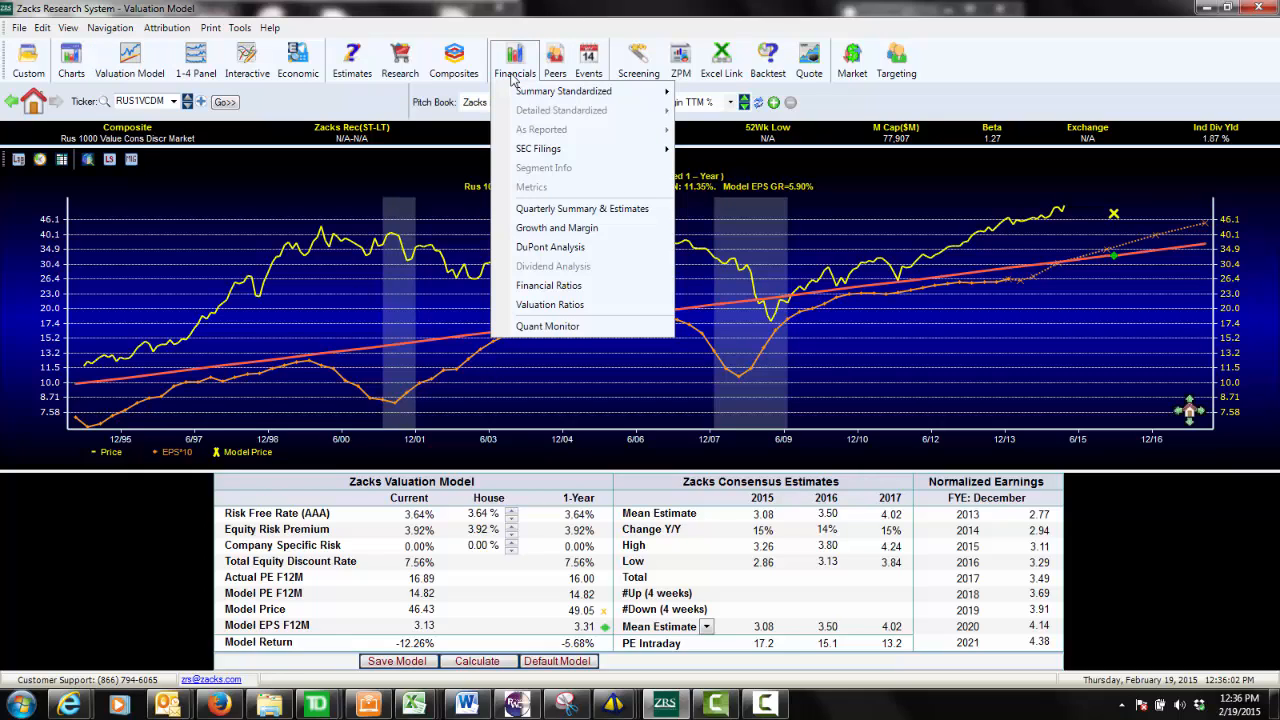
mouse_move(600, 91)
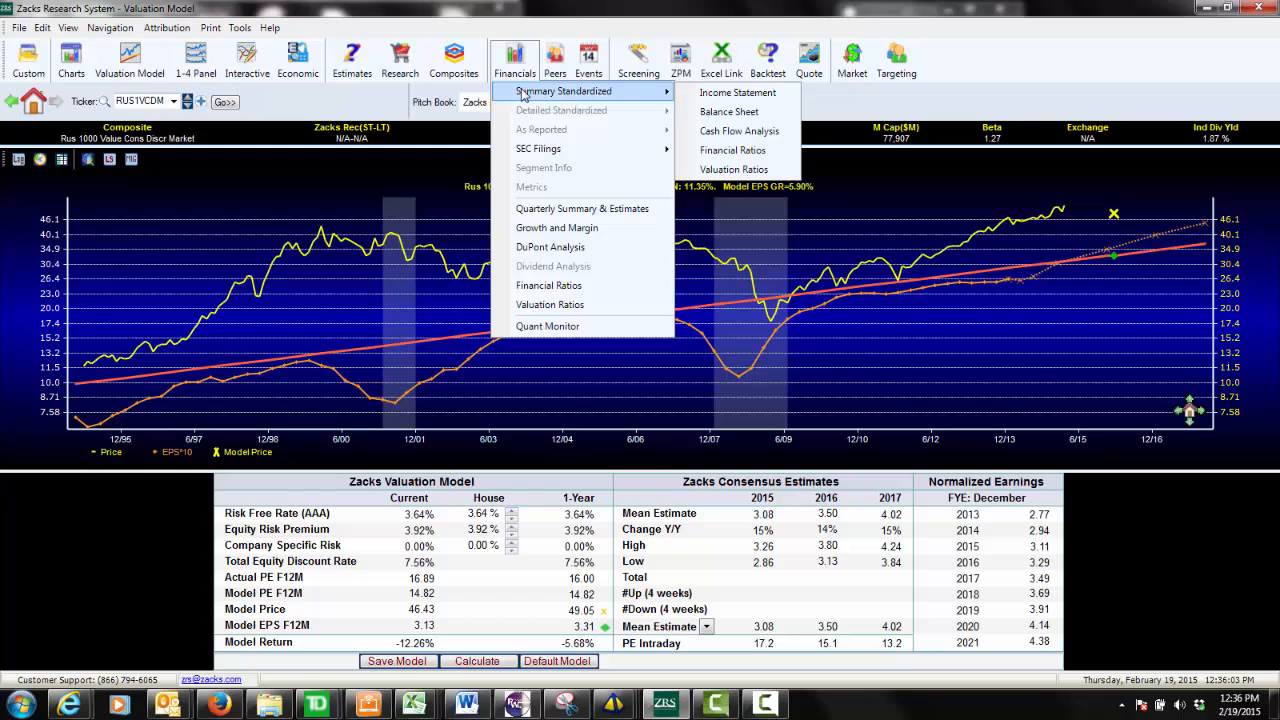
left_click(724, 131)
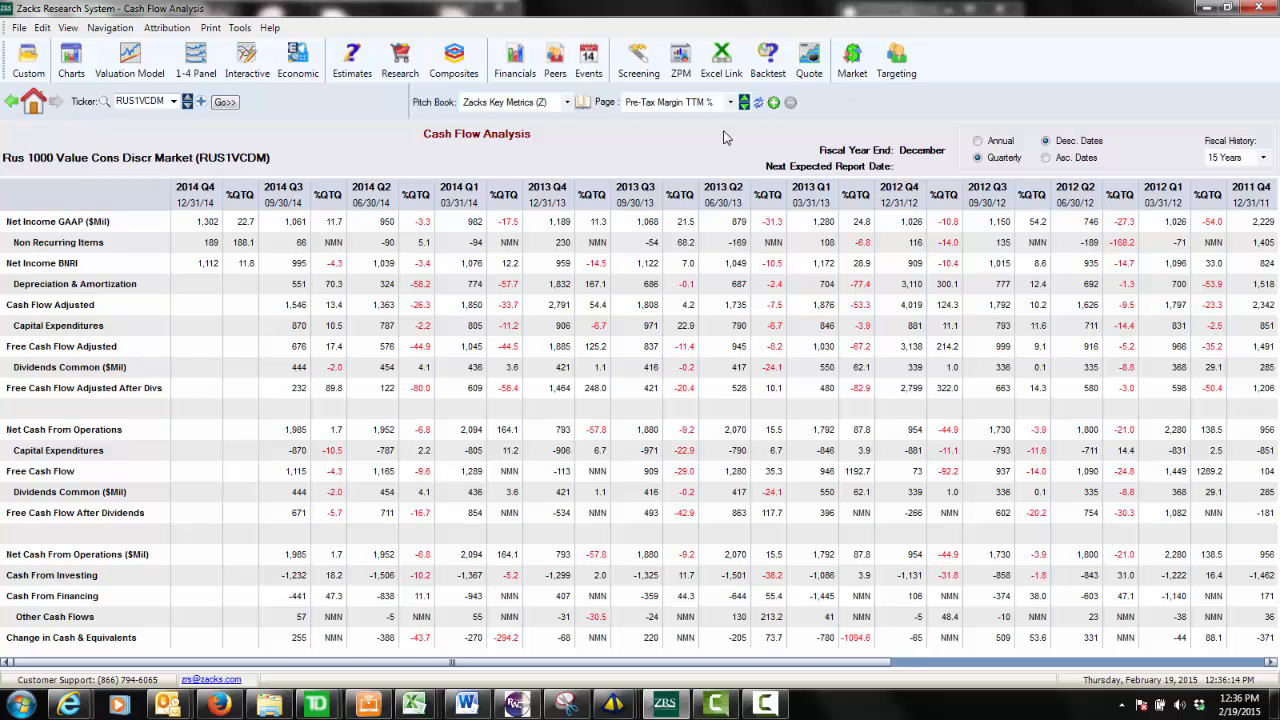
Show the EPS FY1 / FY2 Revision Trend estimates for the RUS1VCDM composite.
left_click(350, 68)
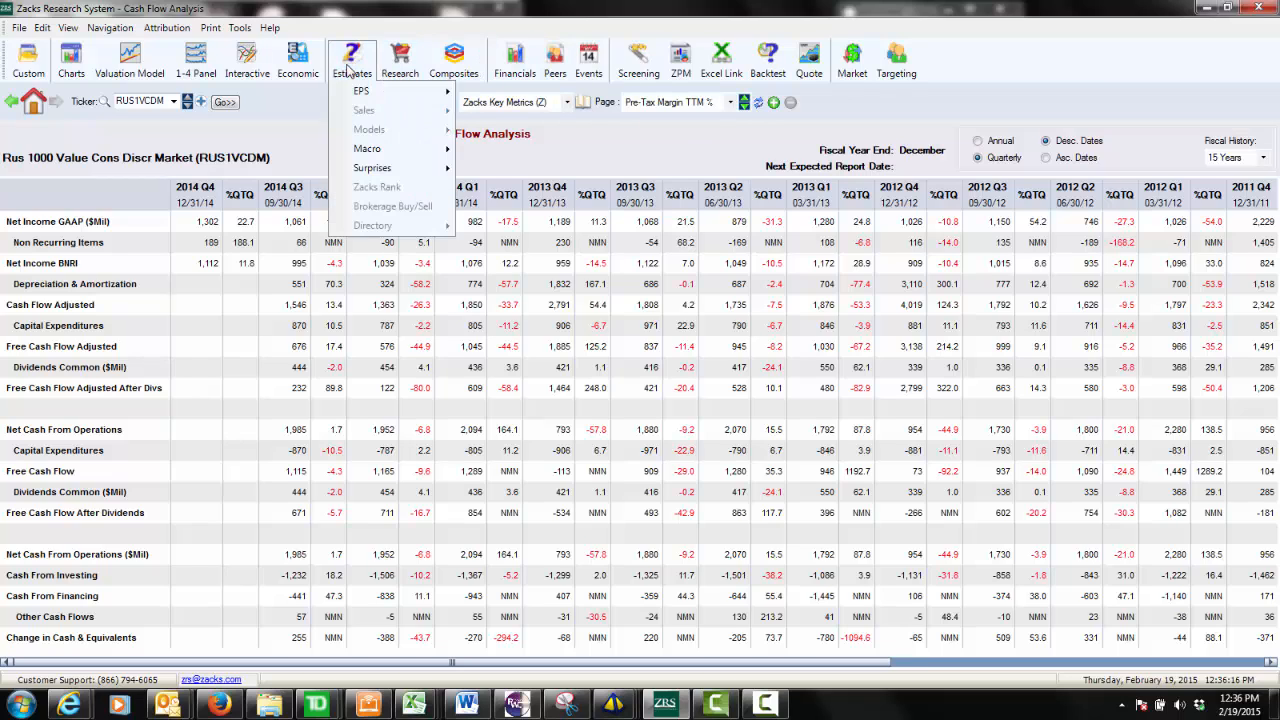
mouse_move(362, 93)
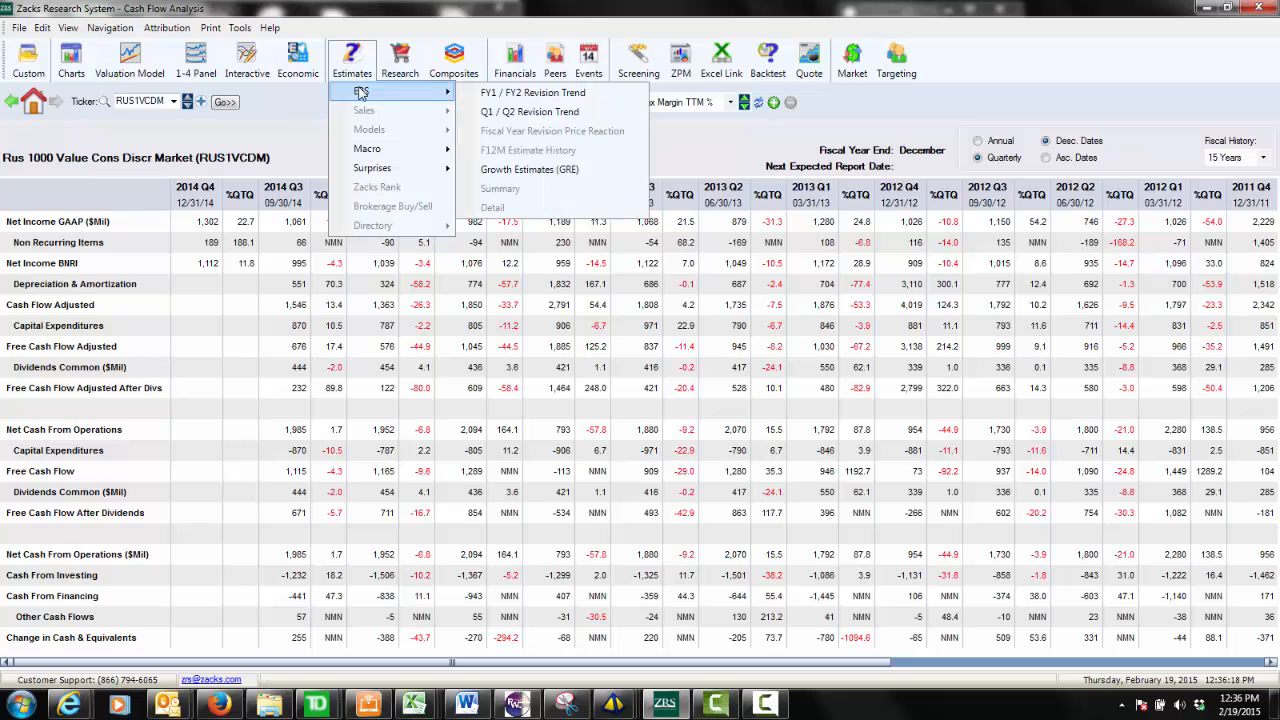
left_click(497, 95)
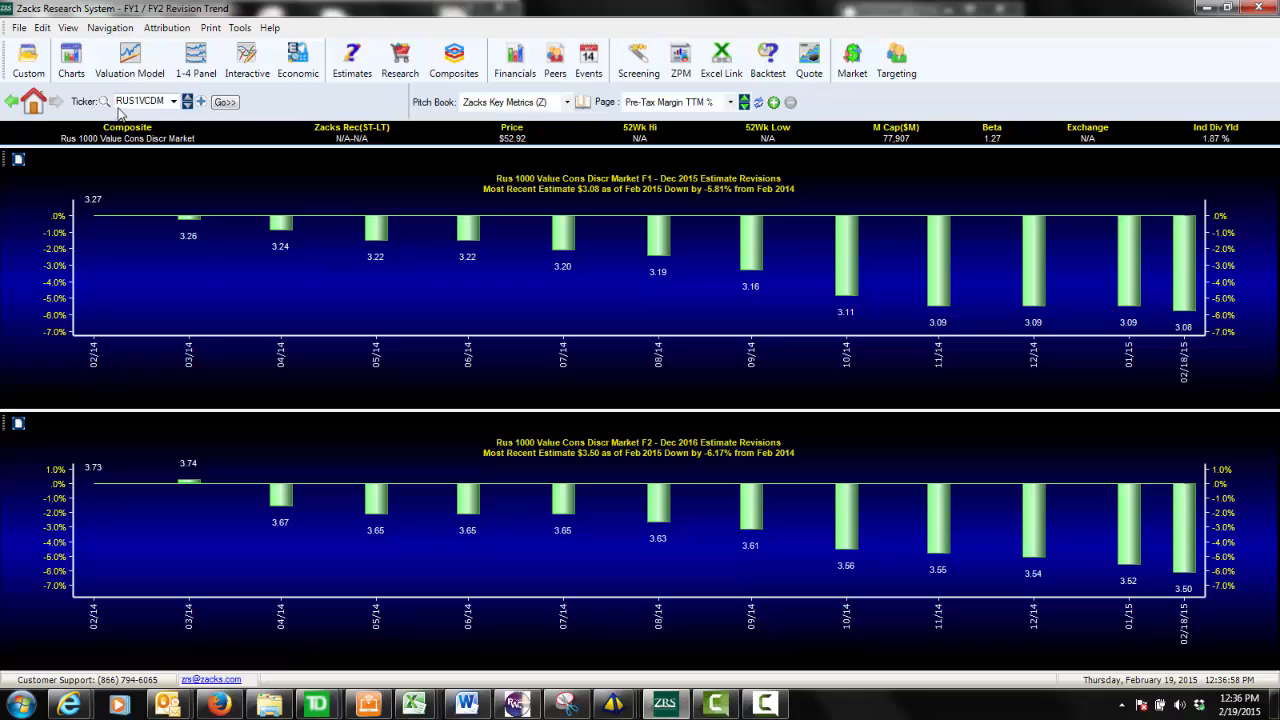
List the Russell Composite Proxies in the ticker lookup, and close it without choosing a ticker.
left_click(104, 102)
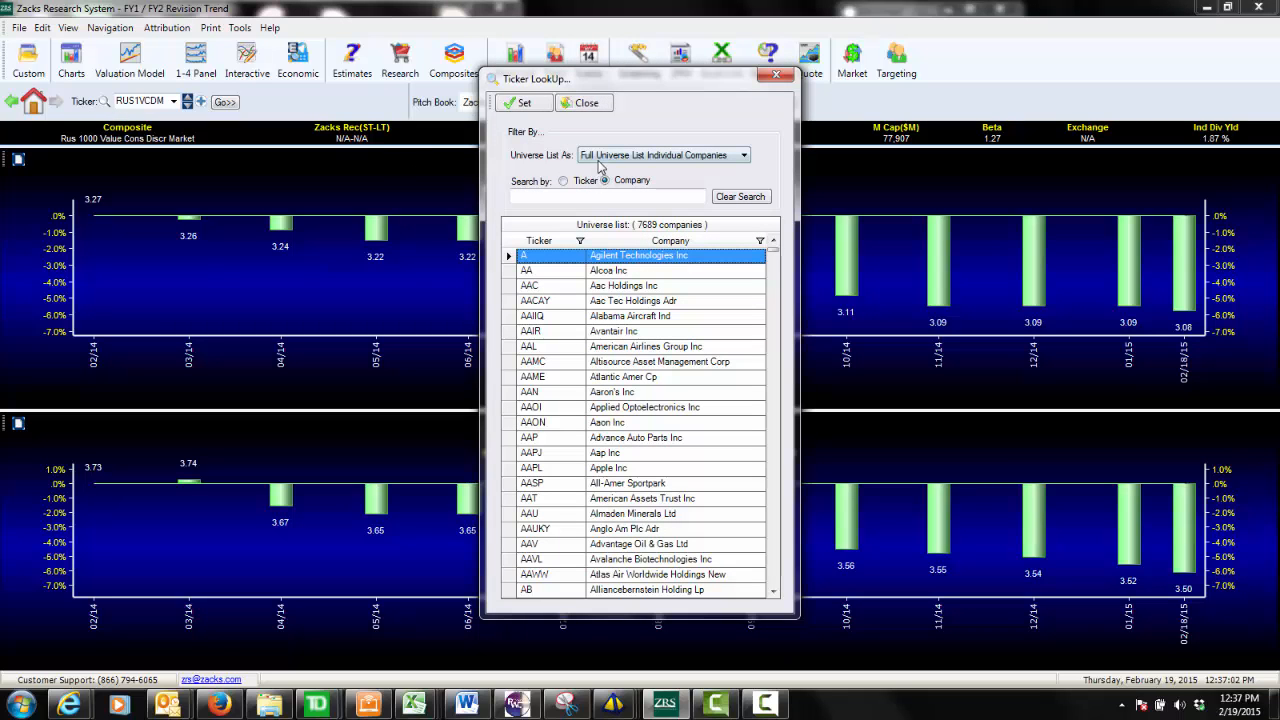
left_click(600, 158)
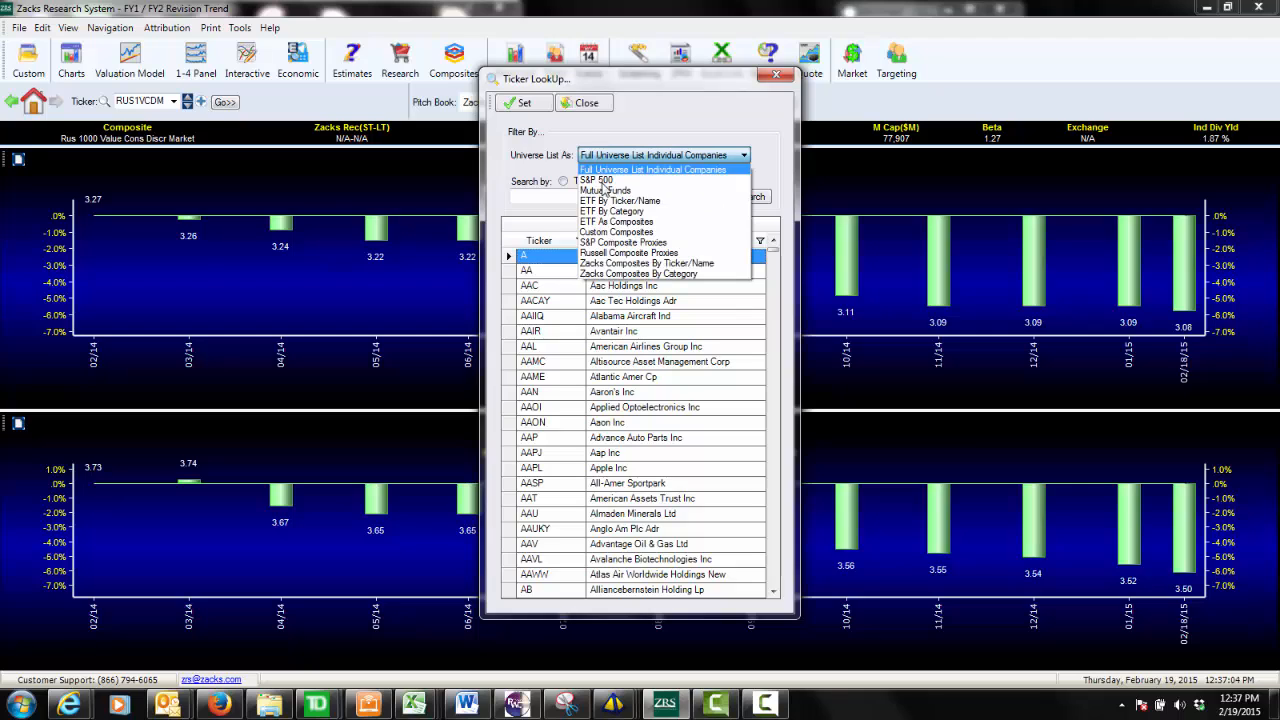
left_click(605, 254)
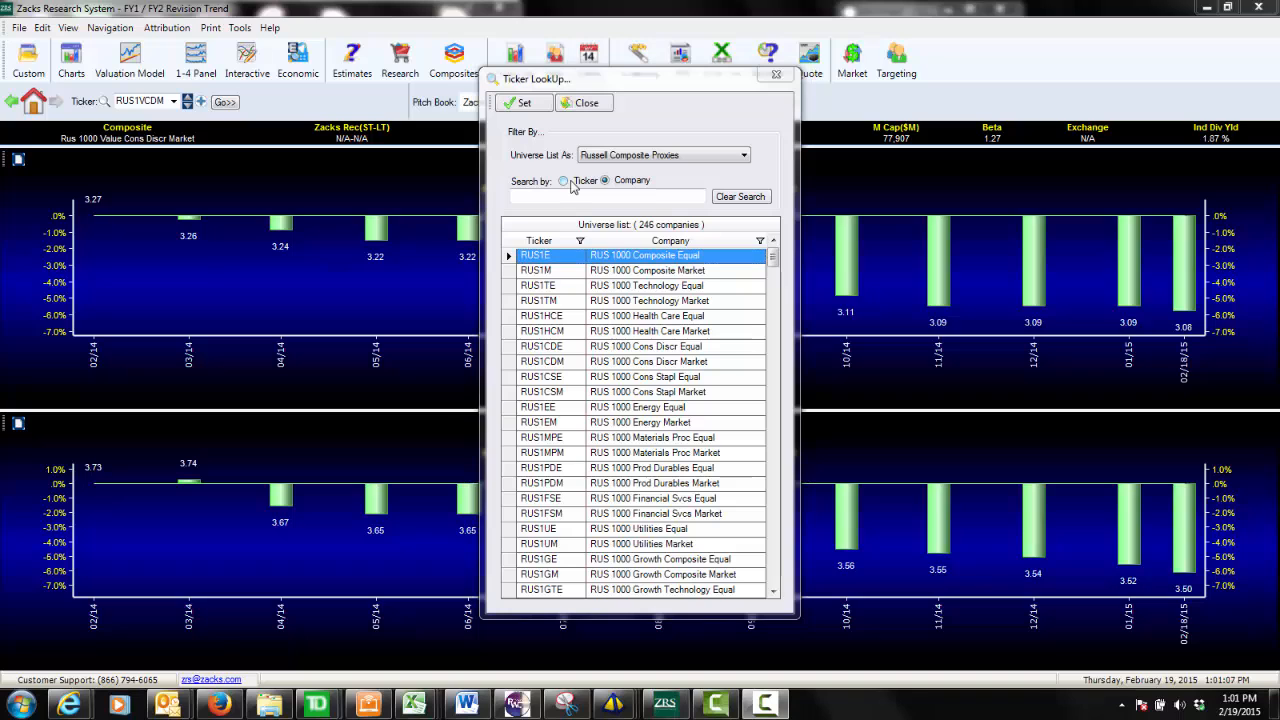
left_click(577, 104)
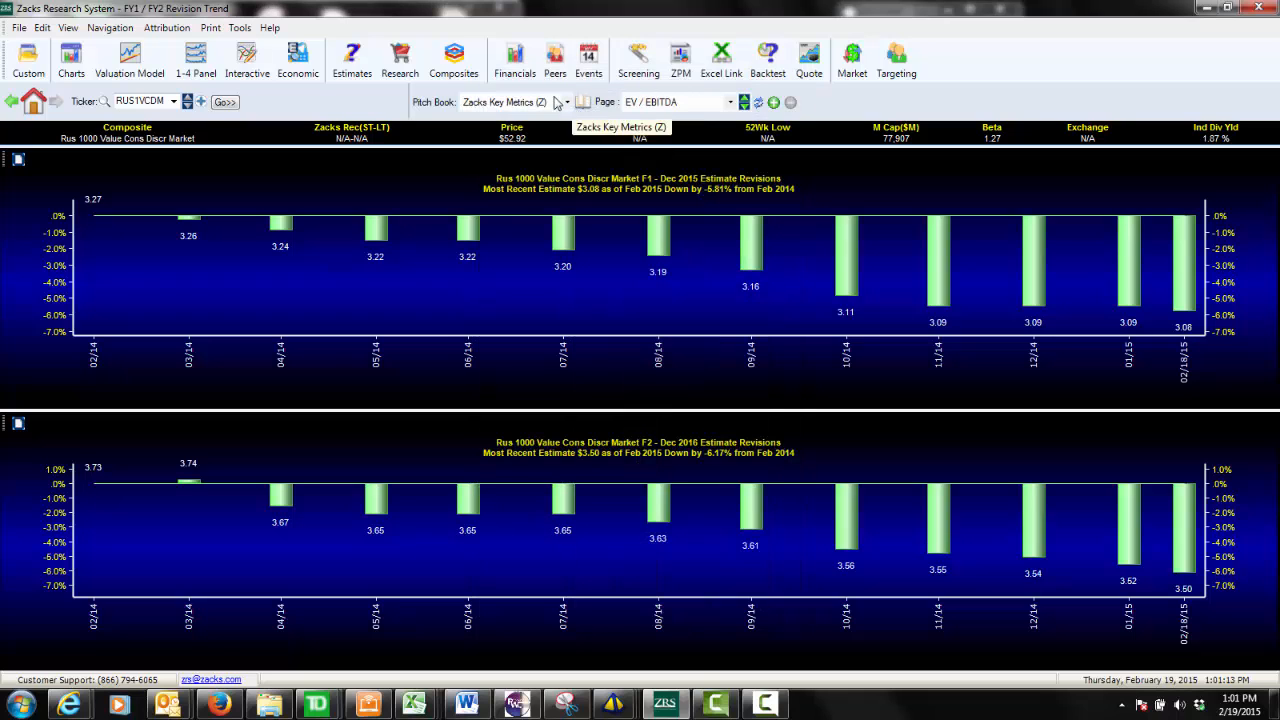
Start a new composite in Composites Management and add the tickers JNJ and IBM to it.
left_click(455, 60)
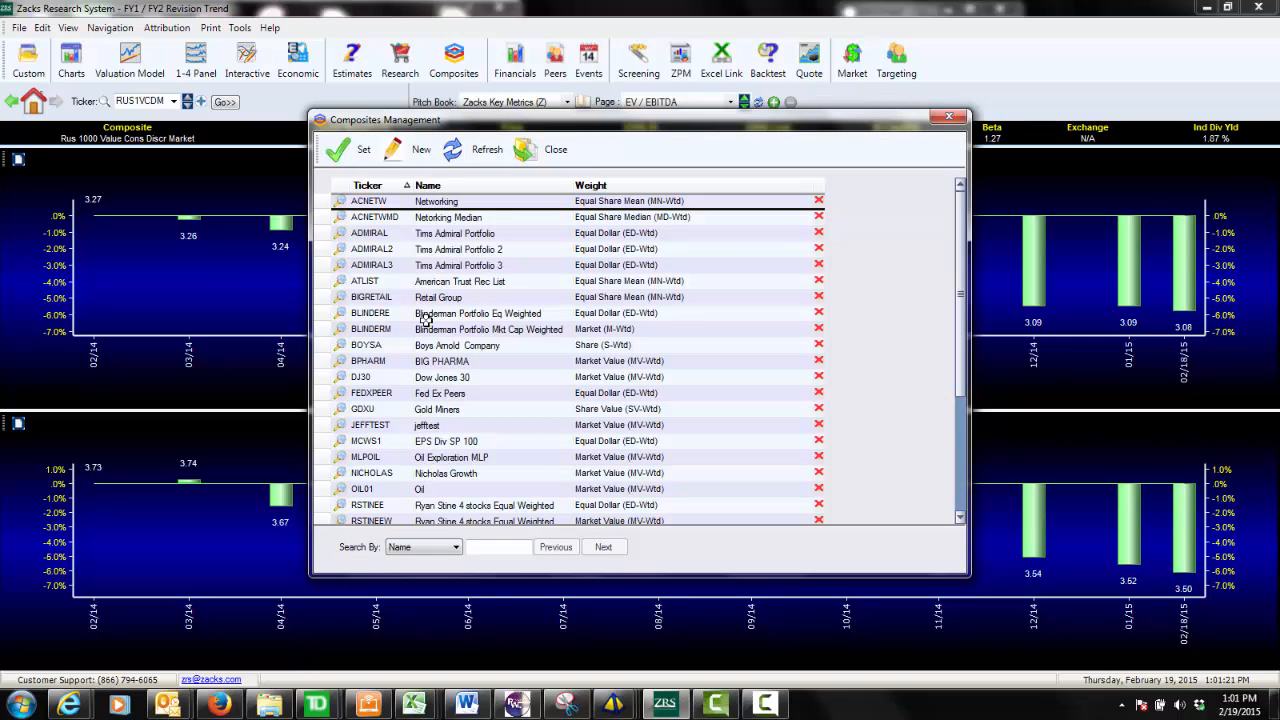
left_click(422, 156)
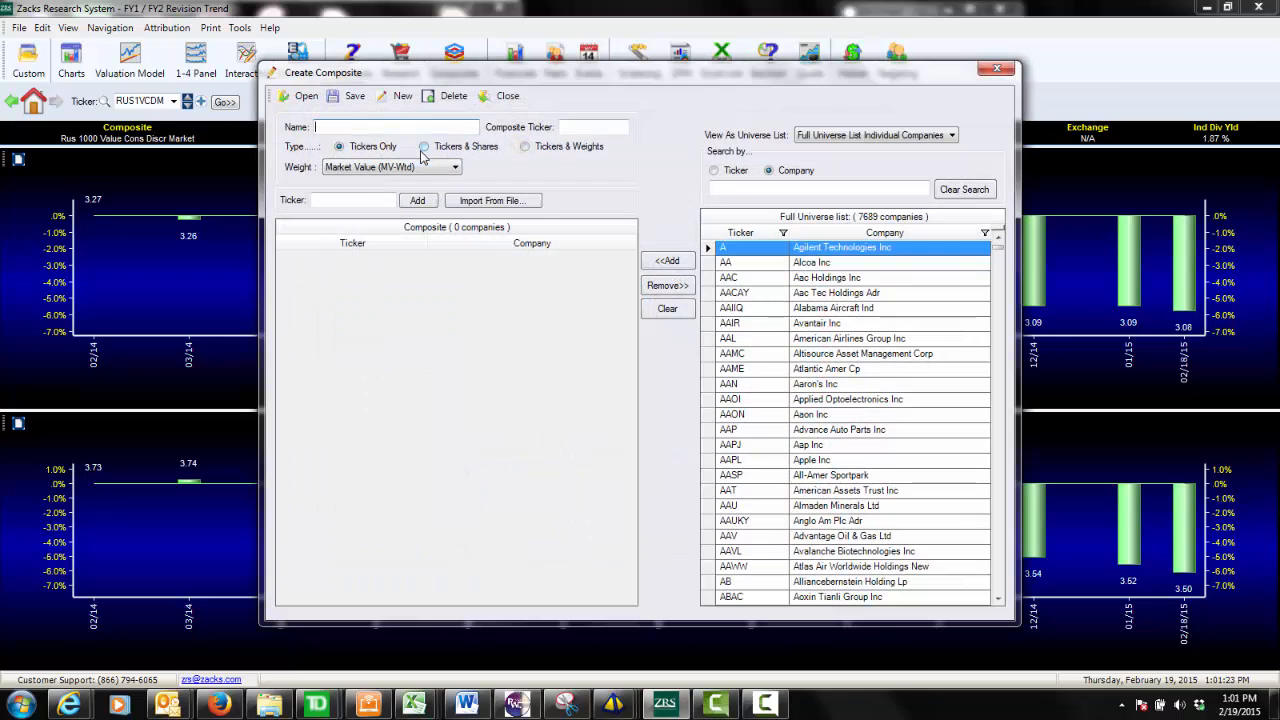
left_click(366, 200)
type("JNJ")
key("Return")
type("IBM")
key("Return")
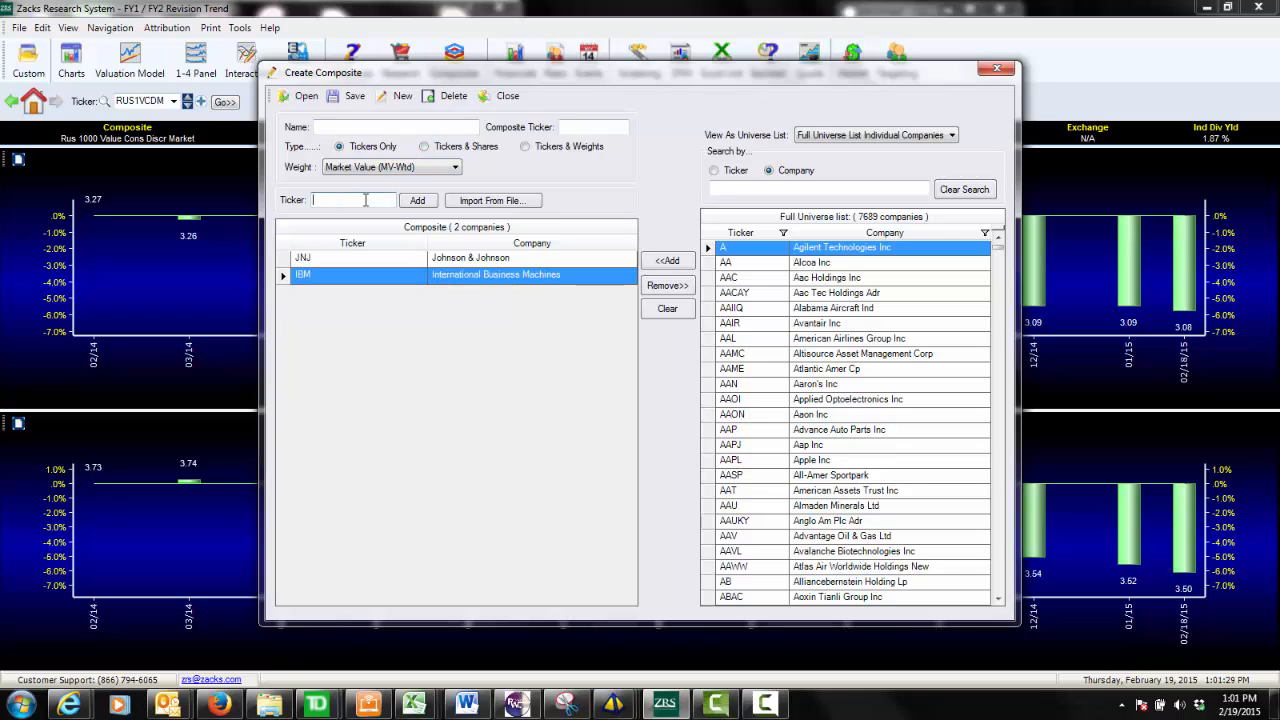
Import a list of additional tickers from a file into the new composite.
left_click(499, 202)
left_click(465, 283)
double_click(465, 284)
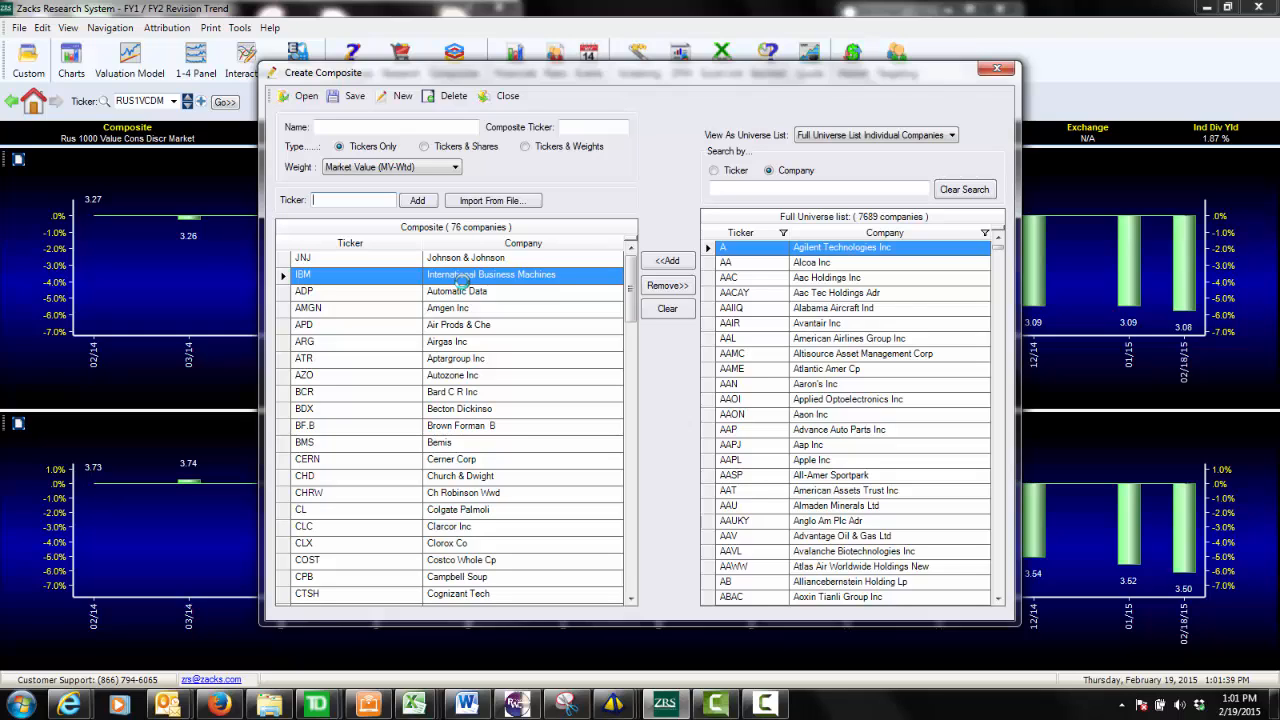
Review the composite's weighting methods and the Tickers & Shares type, and set the type to Tickers & Weights.
left_click(388, 170)
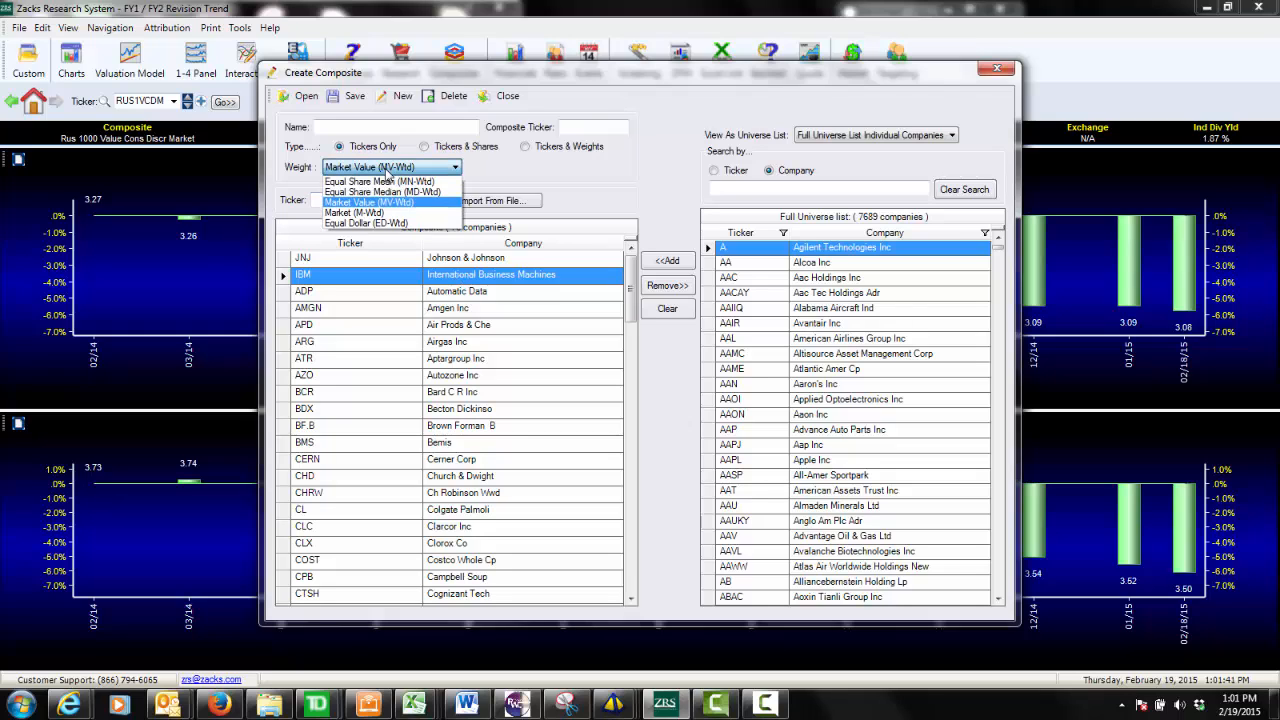
left_click(508, 180)
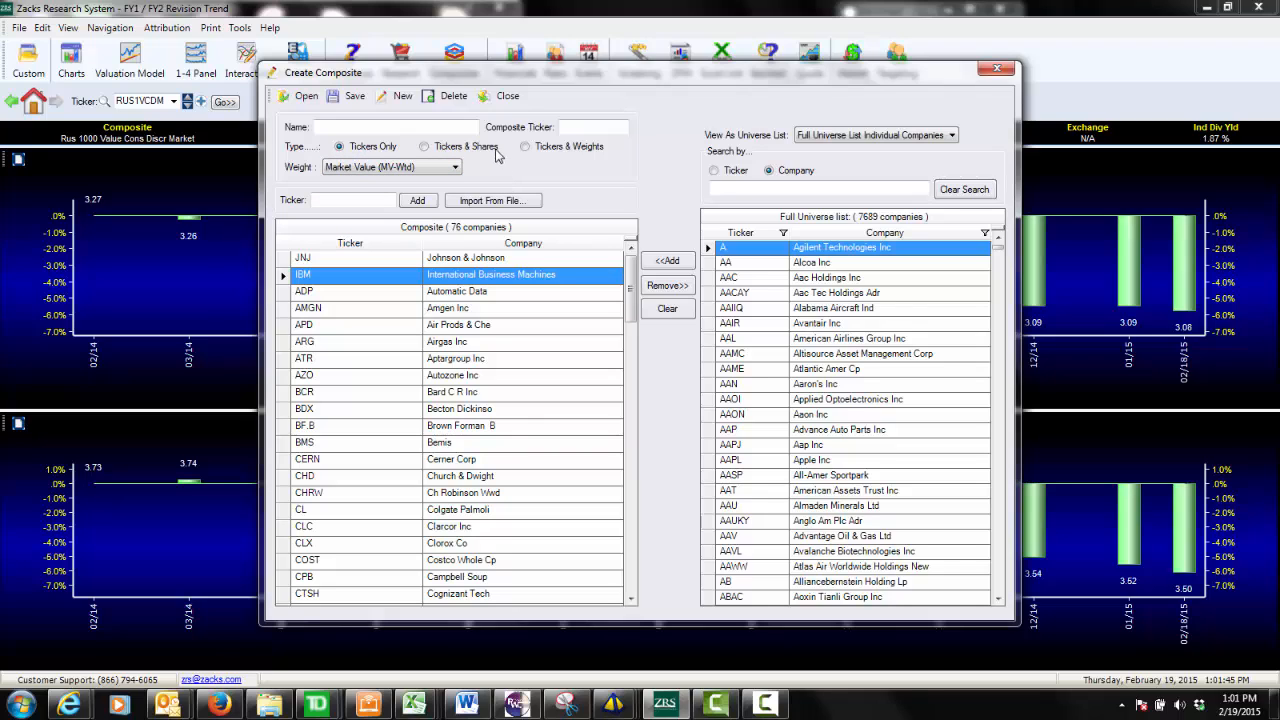
left_click(476, 148)
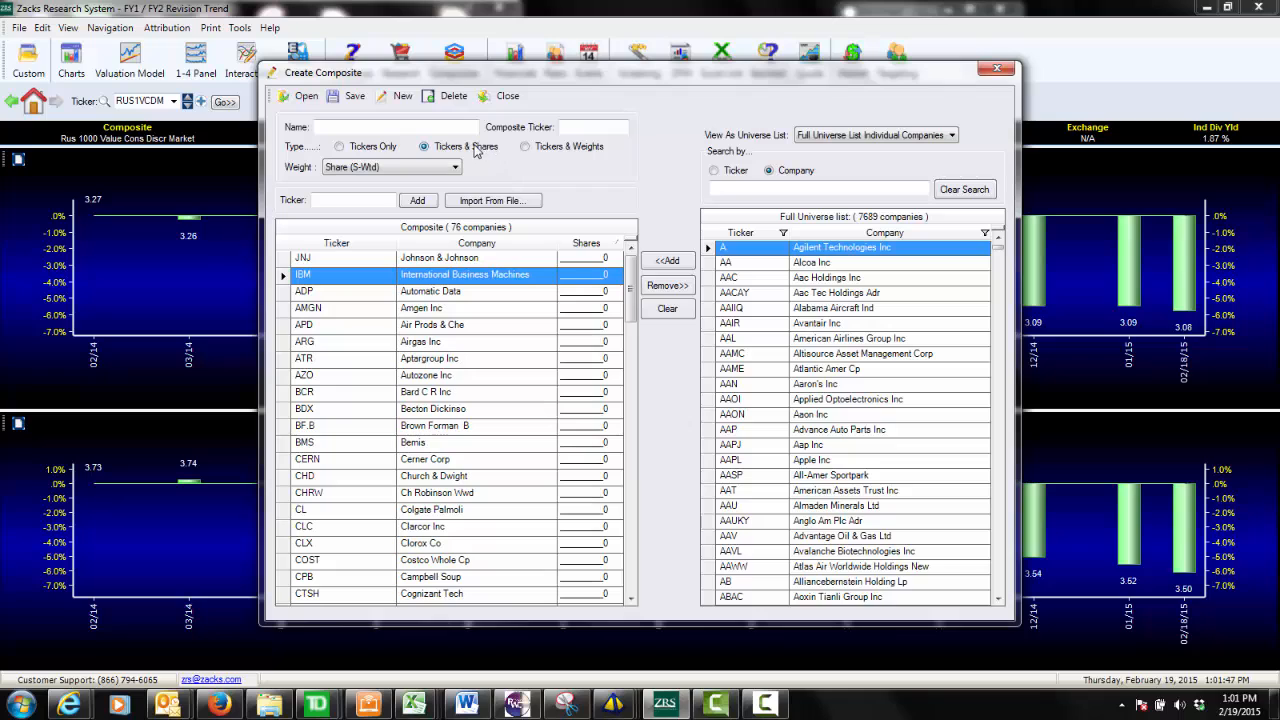
left_click(543, 148)
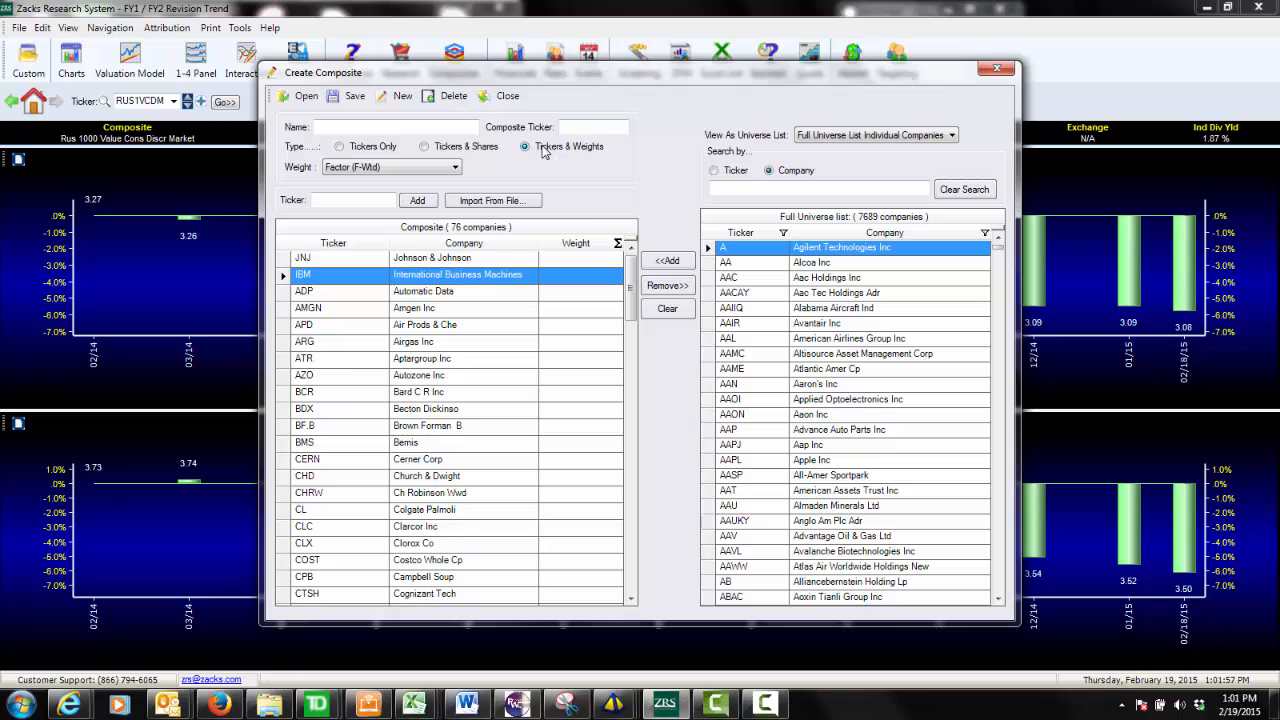
left_click(596, 280)
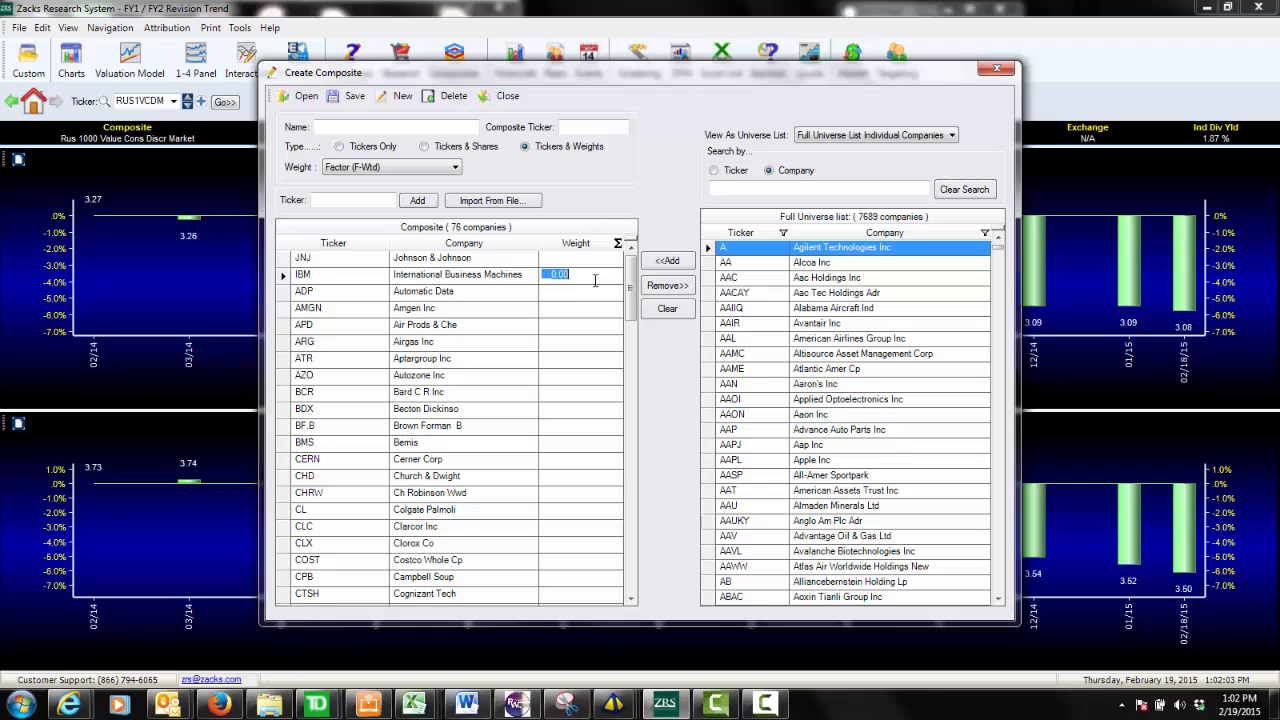
Enter ZECPE as the composite ticker and Value Portfolio as its name, and close the composite windows.
left_click(582, 125)
type("ZECBE")
left_click(400, 126)
type("Value Portfolio")
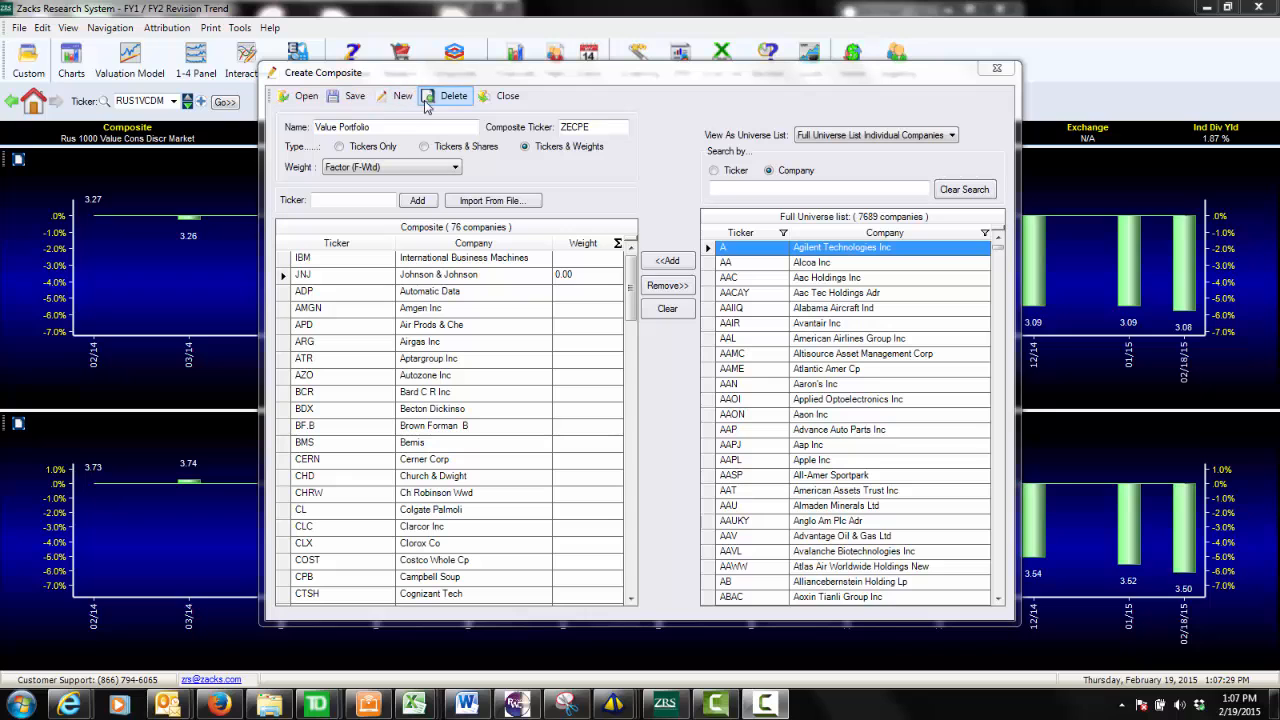
left_click(487, 100)
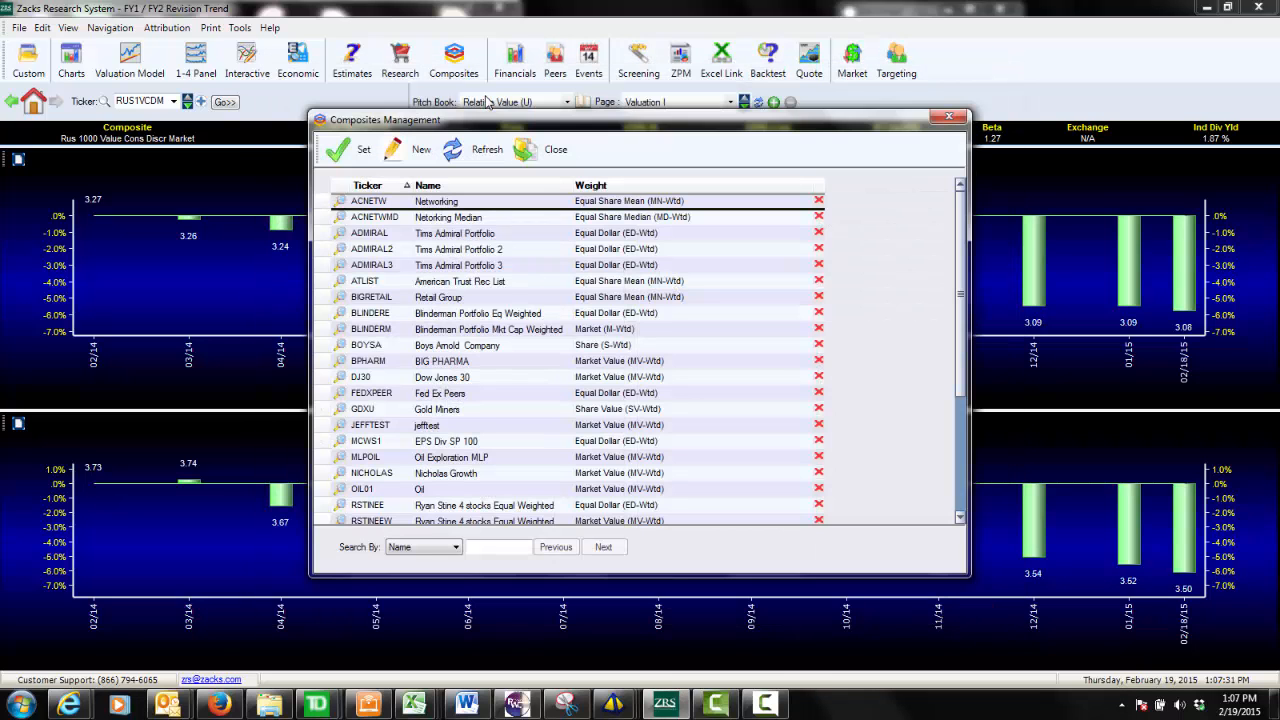
left_click(526, 149)
Load the composite ticker ZECPE and display its ROC vs Valuation page from the Relative Value pitch book.
double_click(140, 101)
type("ZECP")
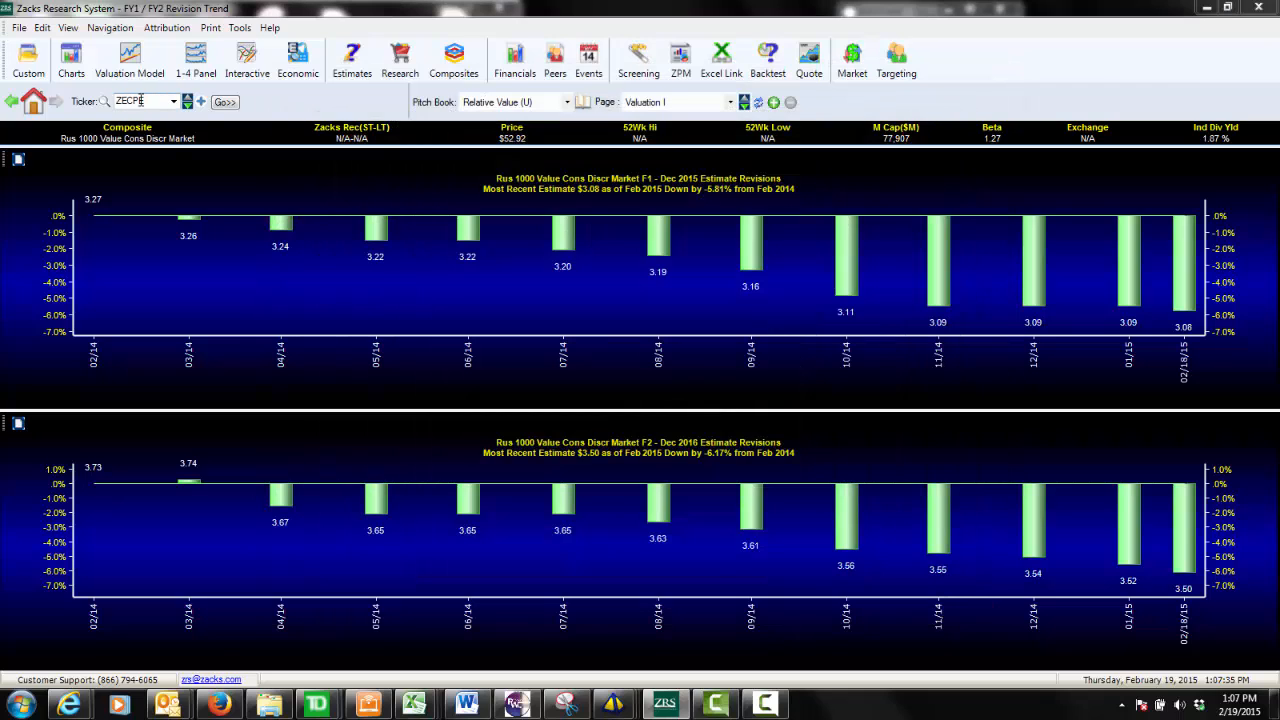
key("Return")
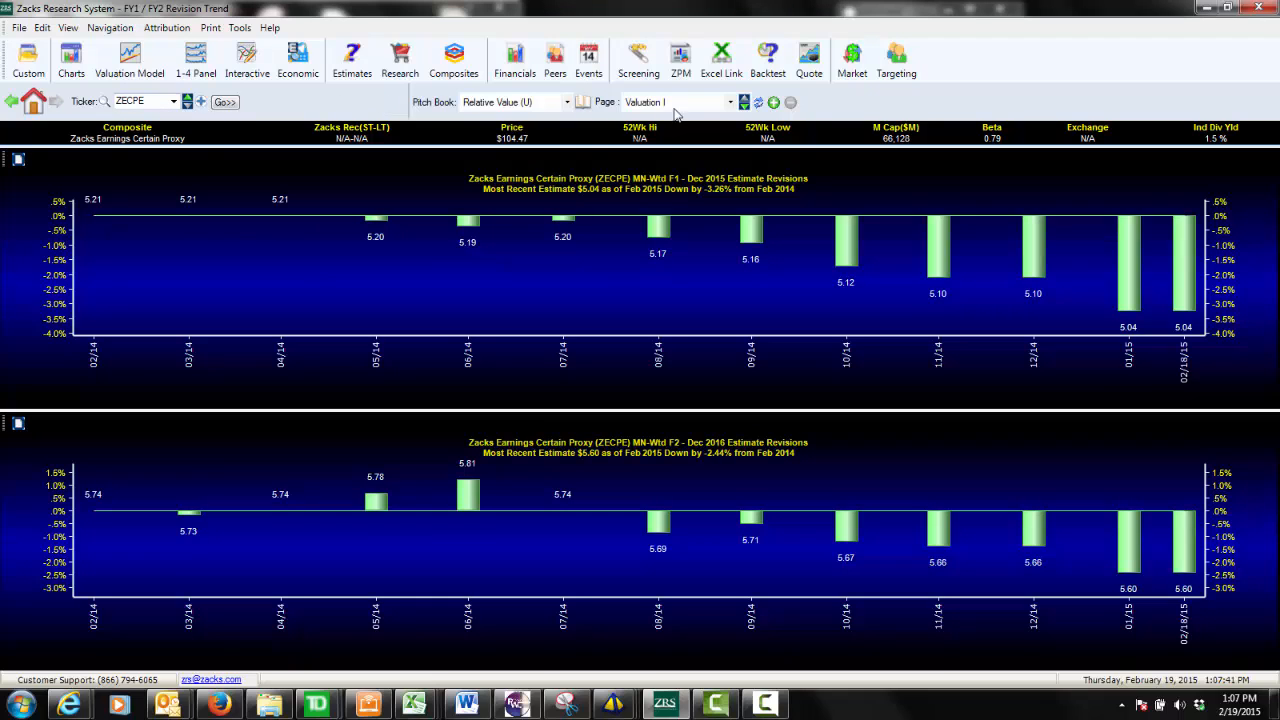
left_click(745, 106)
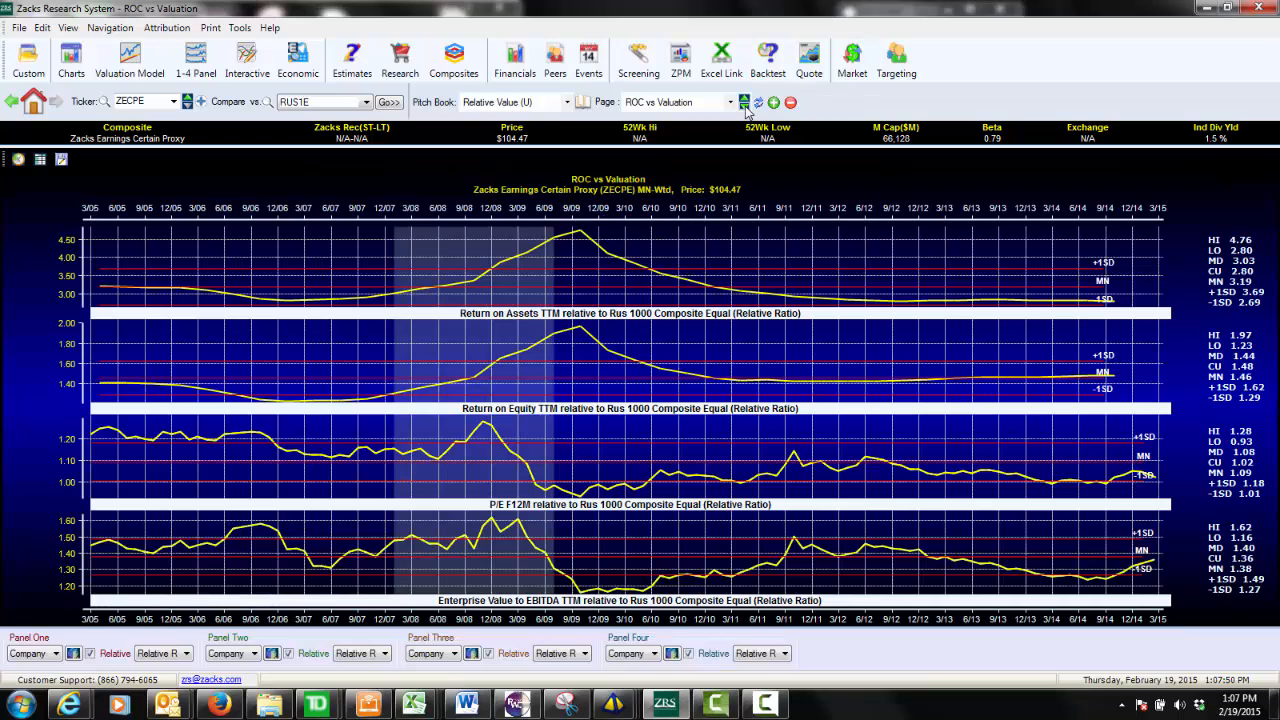
Drill into the composite's constituents to view ADP on the ROC vs Valuation page, and return to ZECPE.
left_click(201, 104)
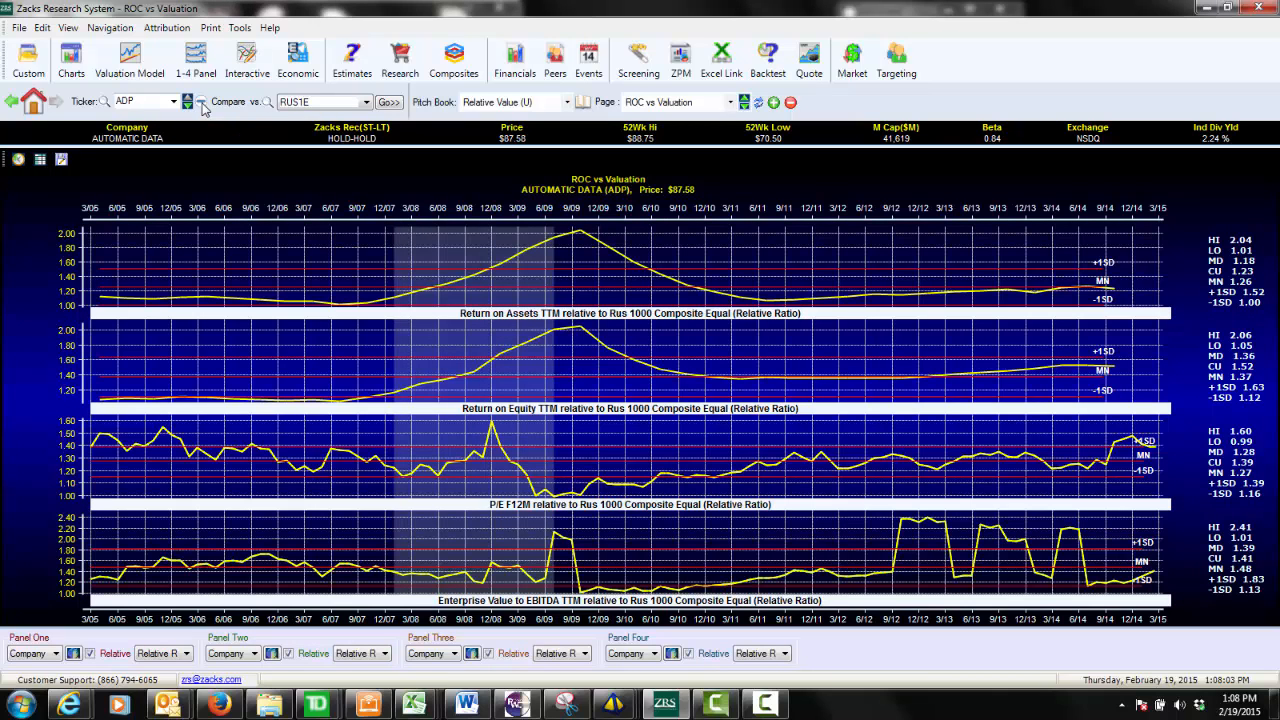
left_click(201, 104)
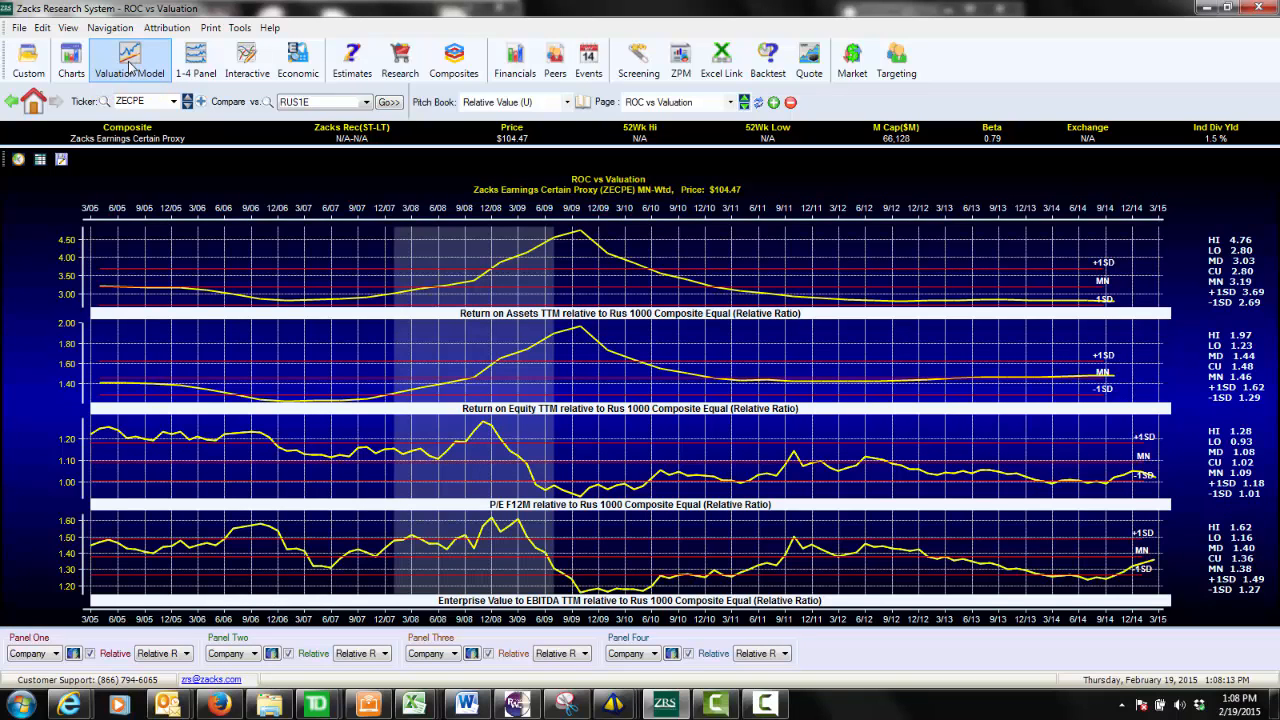
Review the Valuation Model for ZECPE, and display the Valuation I page of the Relative Value pitch book.
left_click(129, 65)
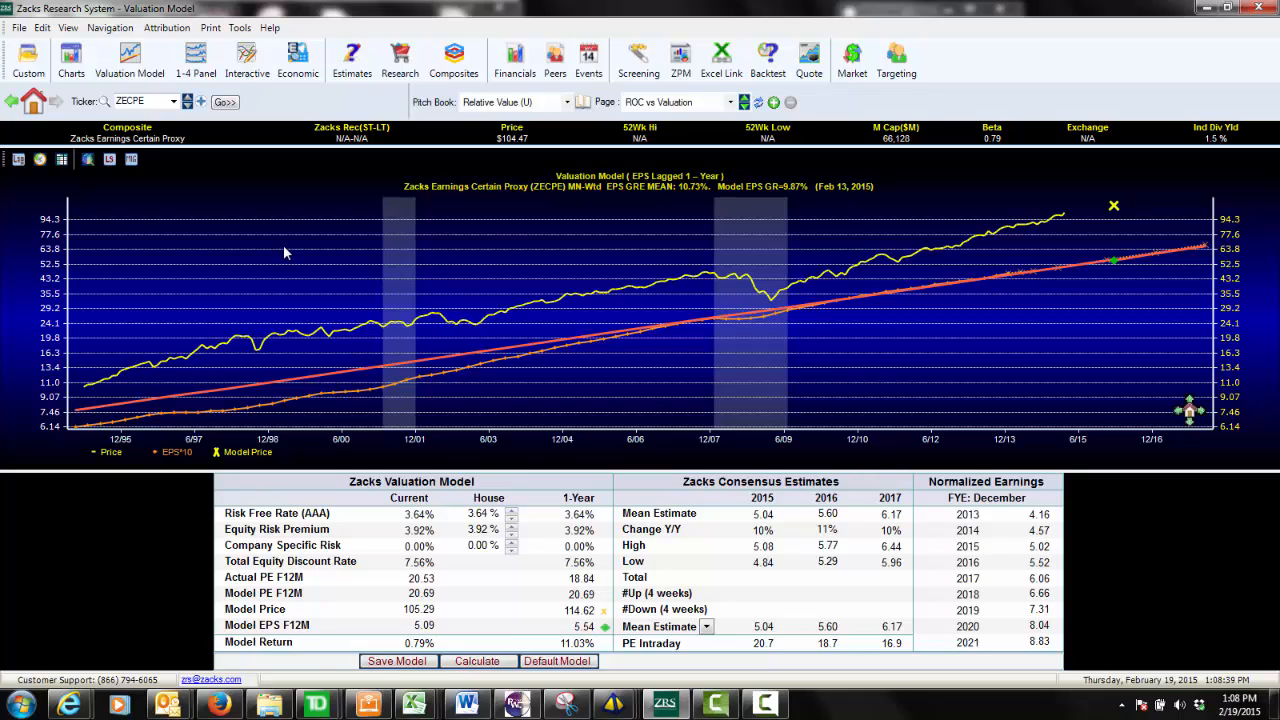
double_click(149, 101)
left_click(645, 103)
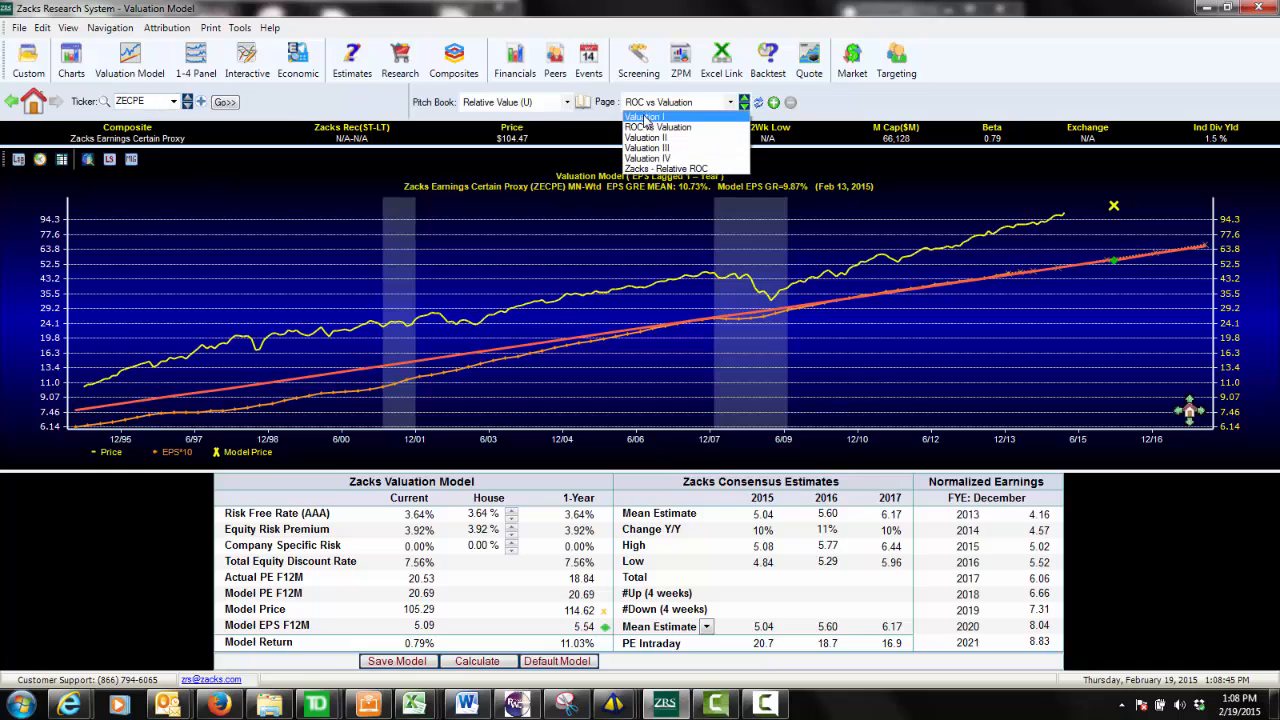
left_click(644, 117)
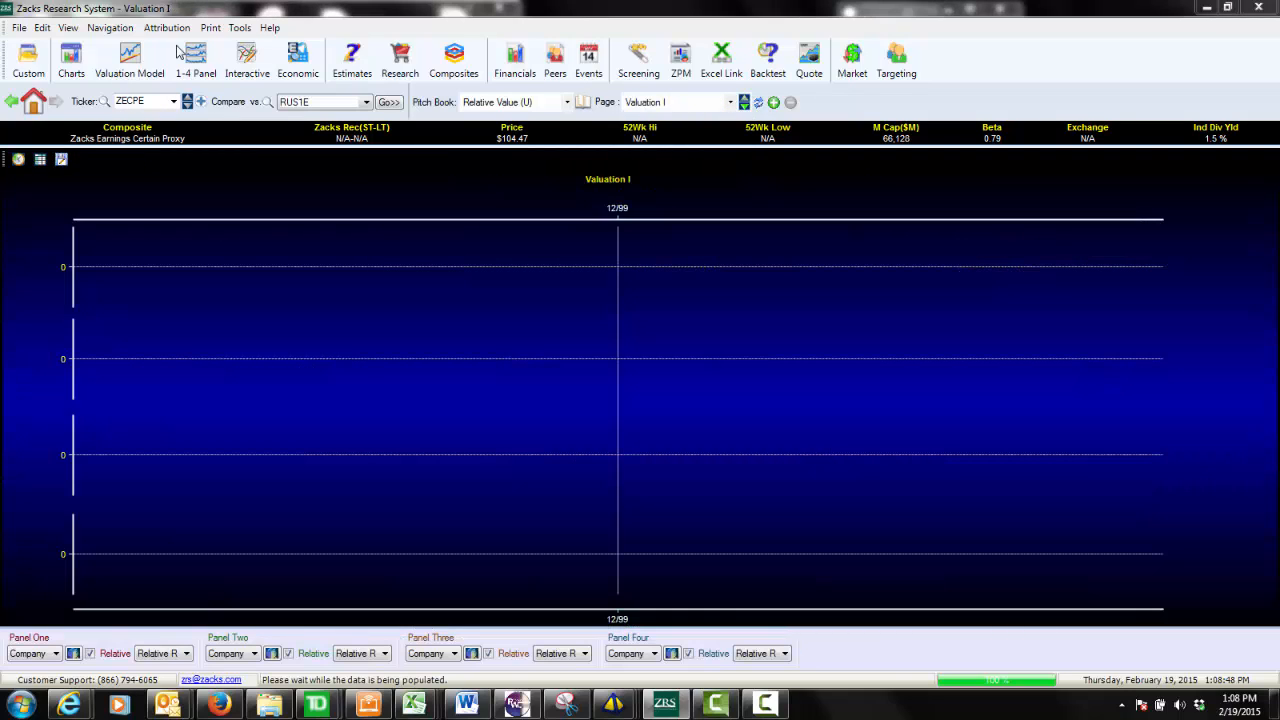
Change the charted ticker on the Valuation I page to RUS1M.
double_click(148, 100)
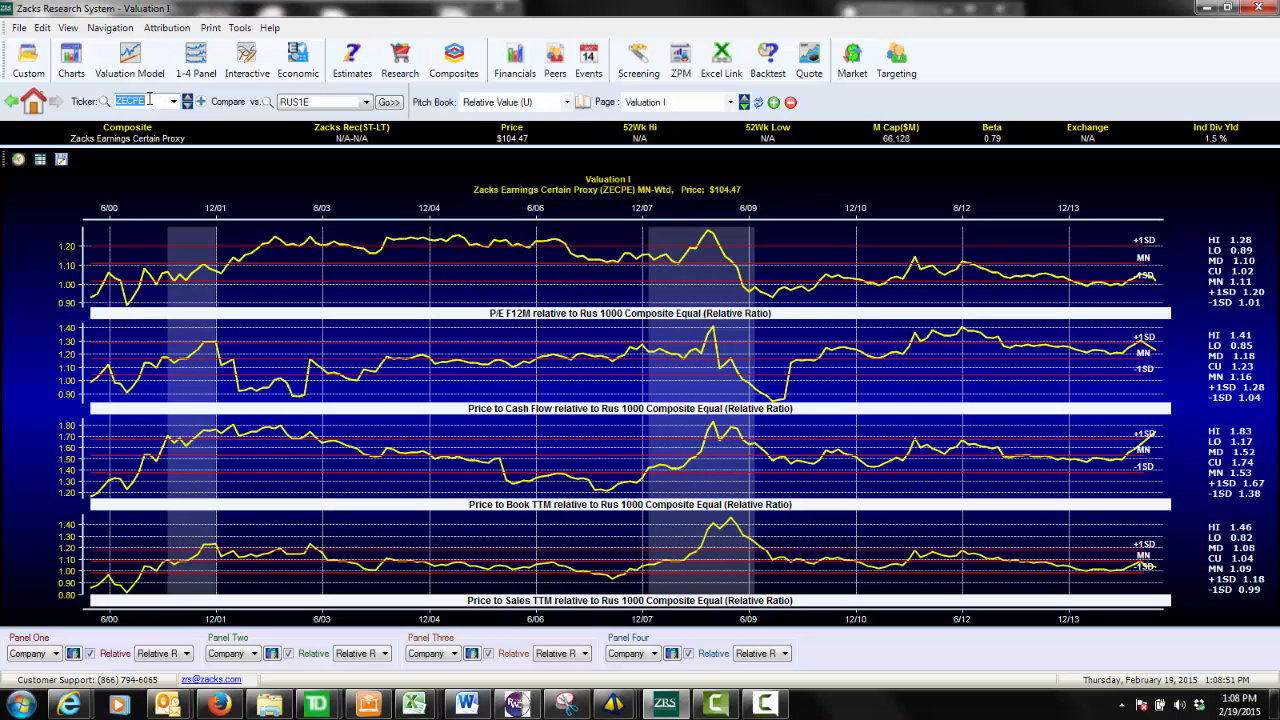
type("RUS1M")
left_click(388, 103)
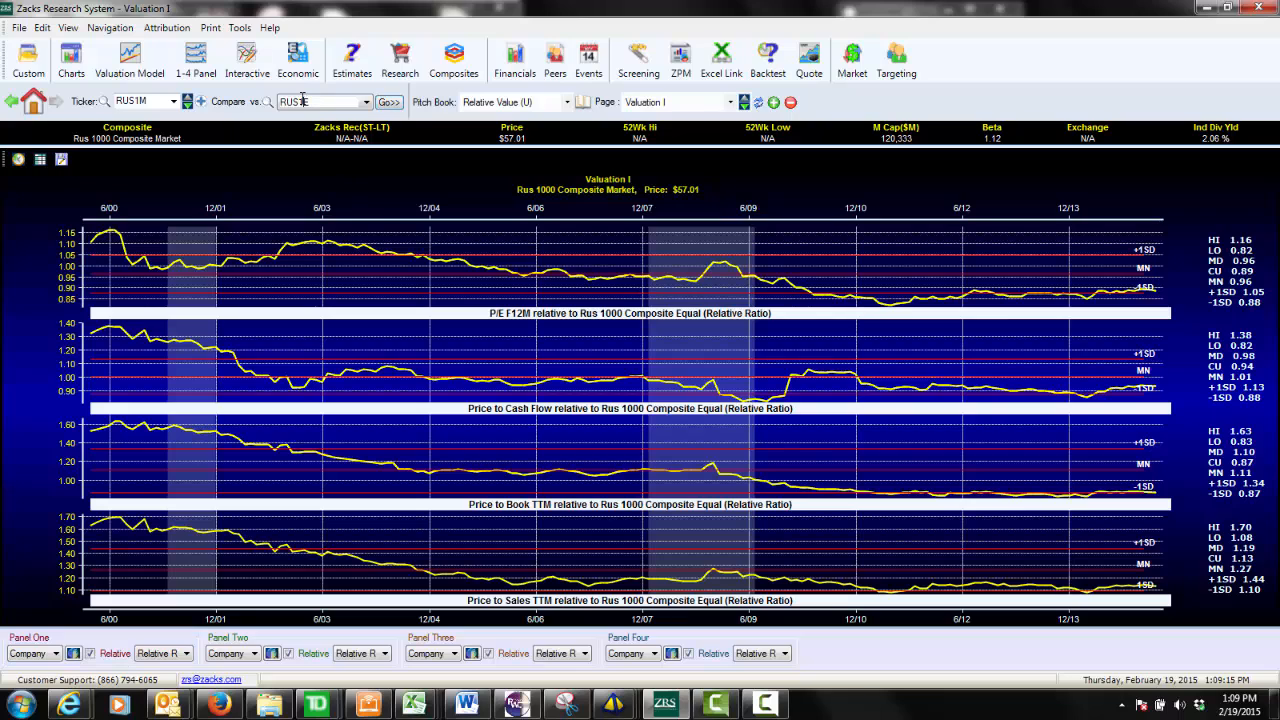
Set the comparison ticker for RUS1M to RUS2M on the Valuation I page.
key("BackSpace")
key("BackSpace")
type("2M")
key("Return")
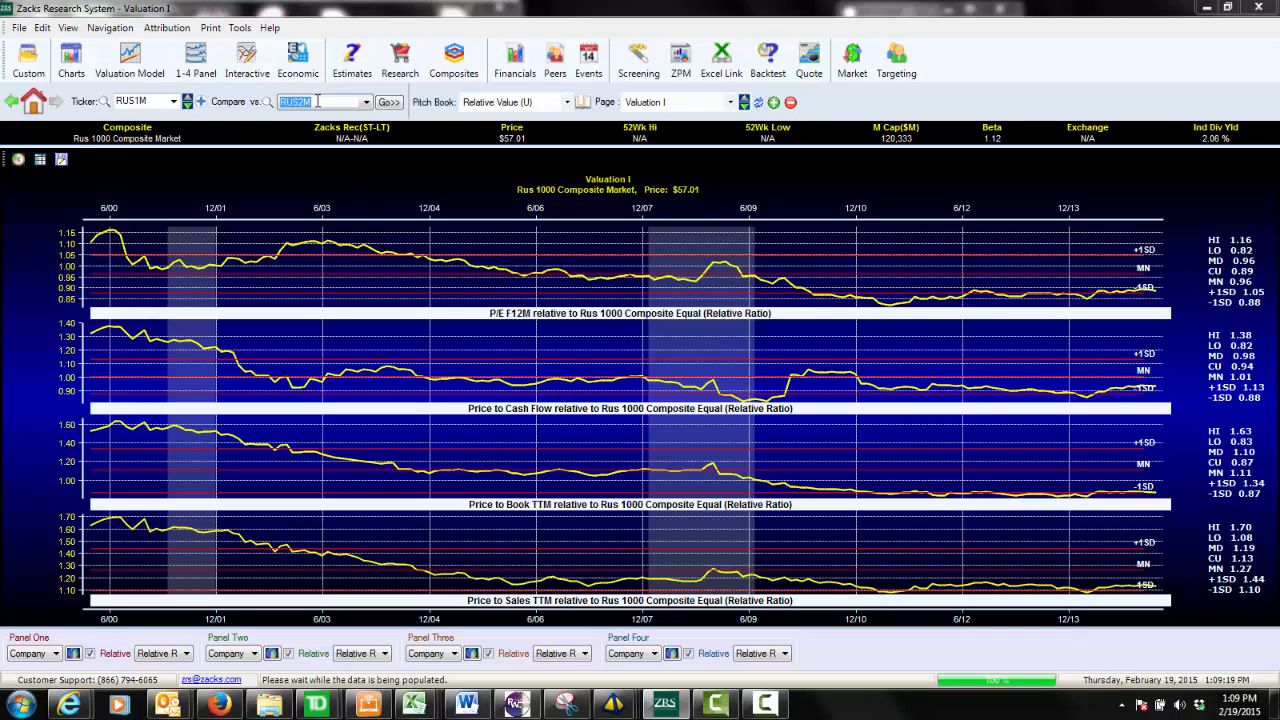